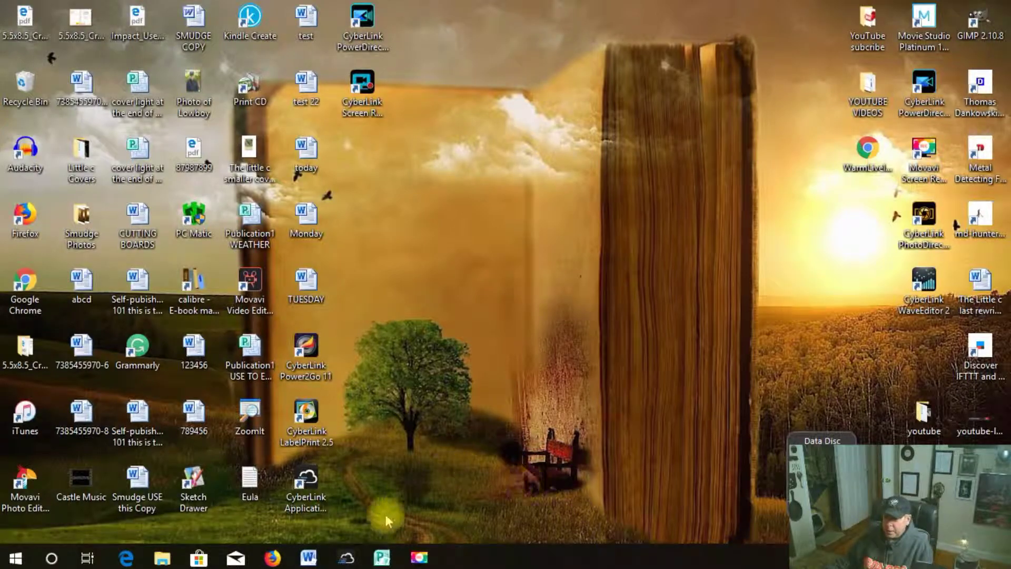
Switch to the Firefox window with the Amazon page for The Little c and clear the description's text selection.
mouse_move(273, 563)
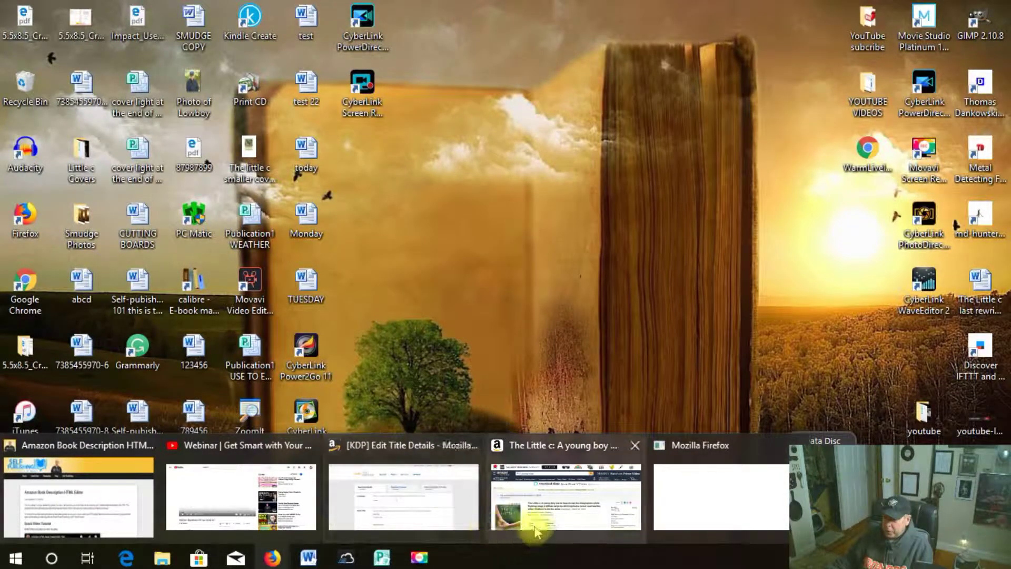
click(564, 524)
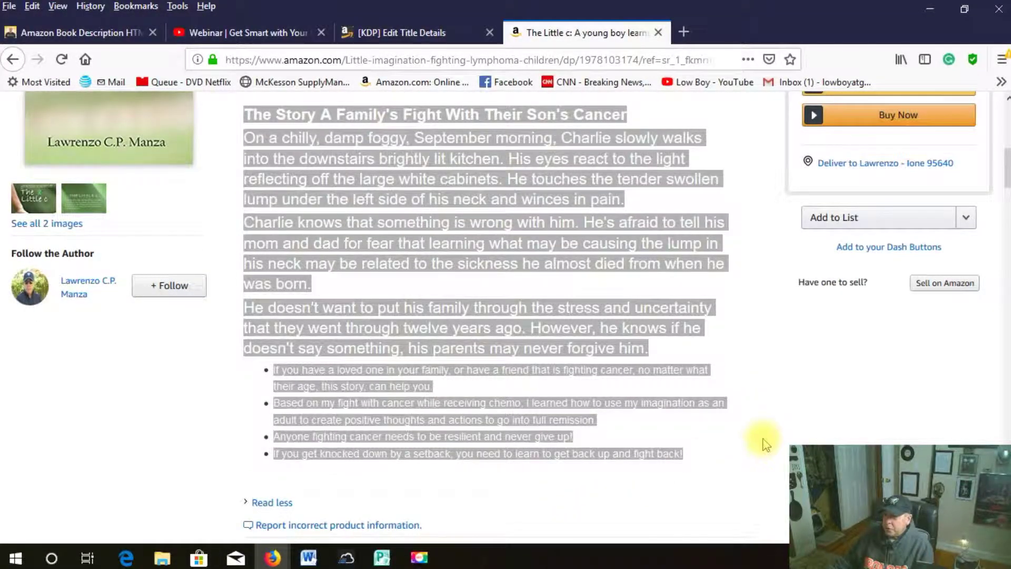
scroll(763, 442, up, 5)
scroll(718, 349, down, 3)
click(691, 333)
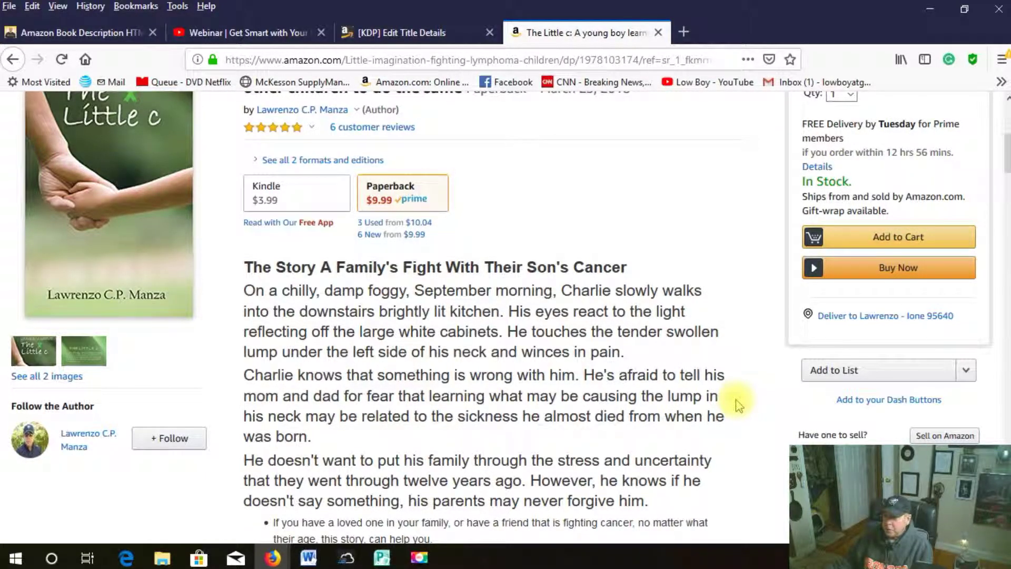
Examine the layout of the book description on the Amazon page: its bold headline, larger body paragraphs and bulleted list.
scroll(739, 406, down, 1)
scroll(740, 405, down, 2)
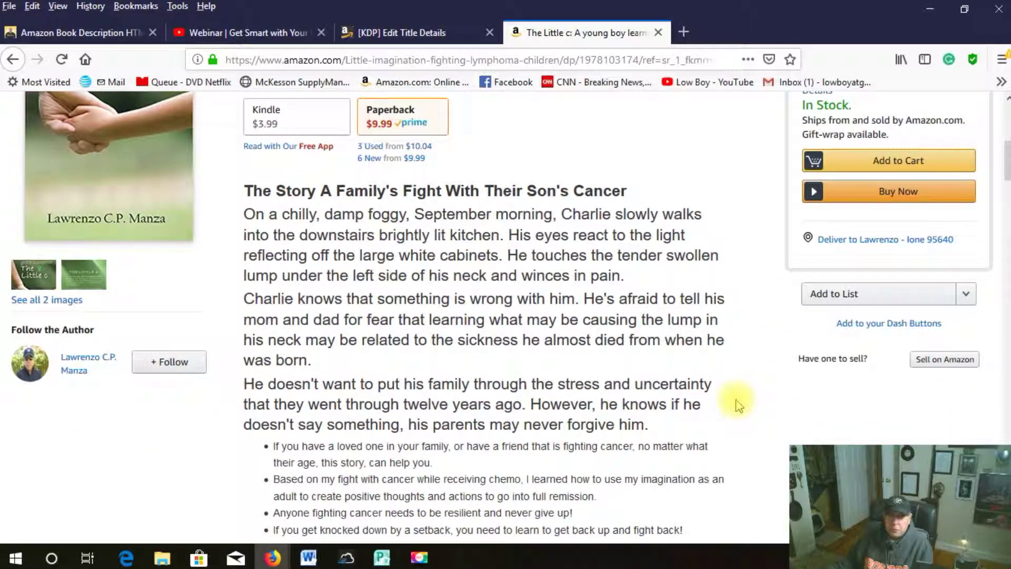
scroll(738, 403, up, 3)
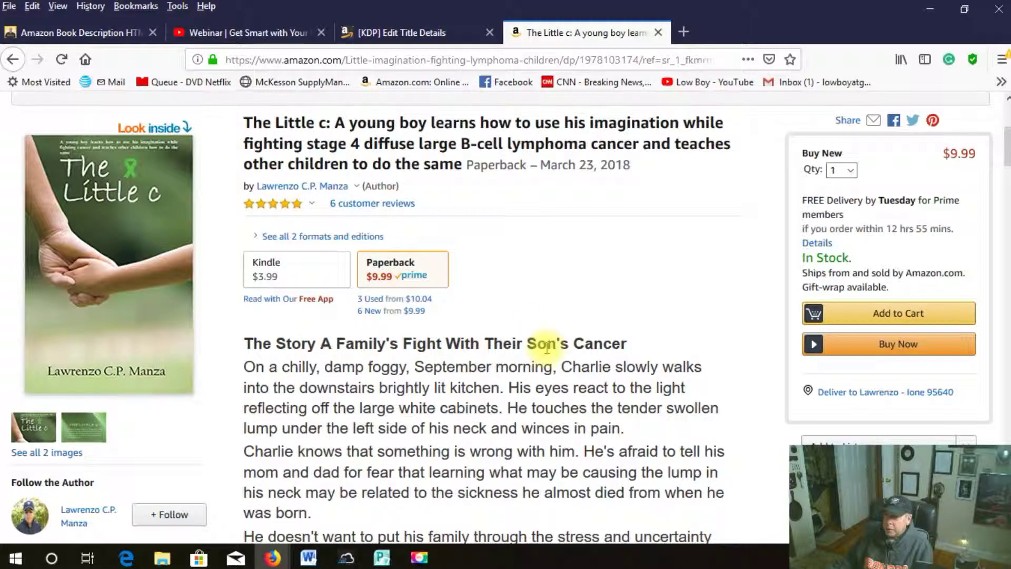
scroll(547, 349, down, 2)
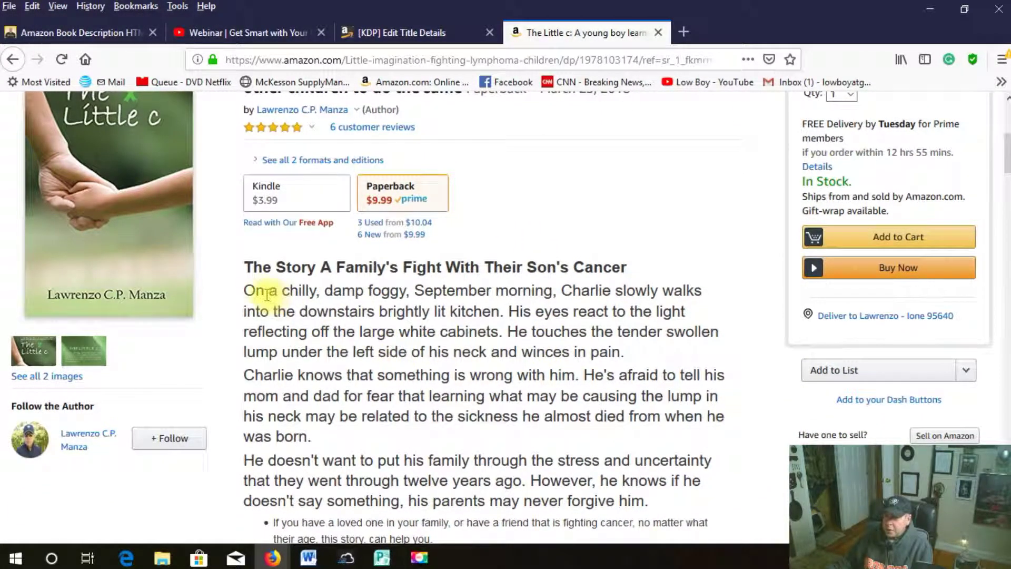
scroll(283, 405, down, 2)
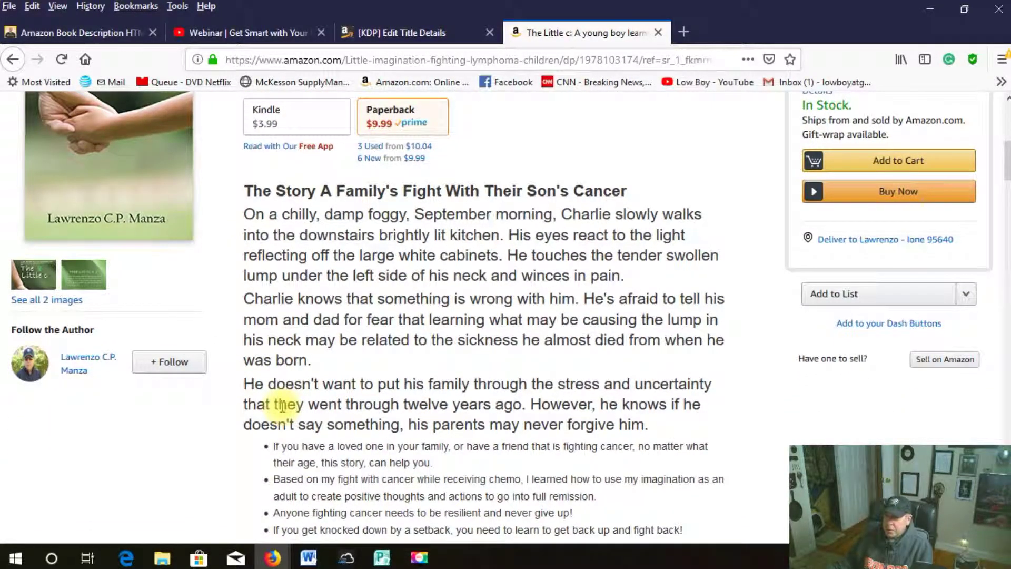
scroll(283, 406, down, 2)
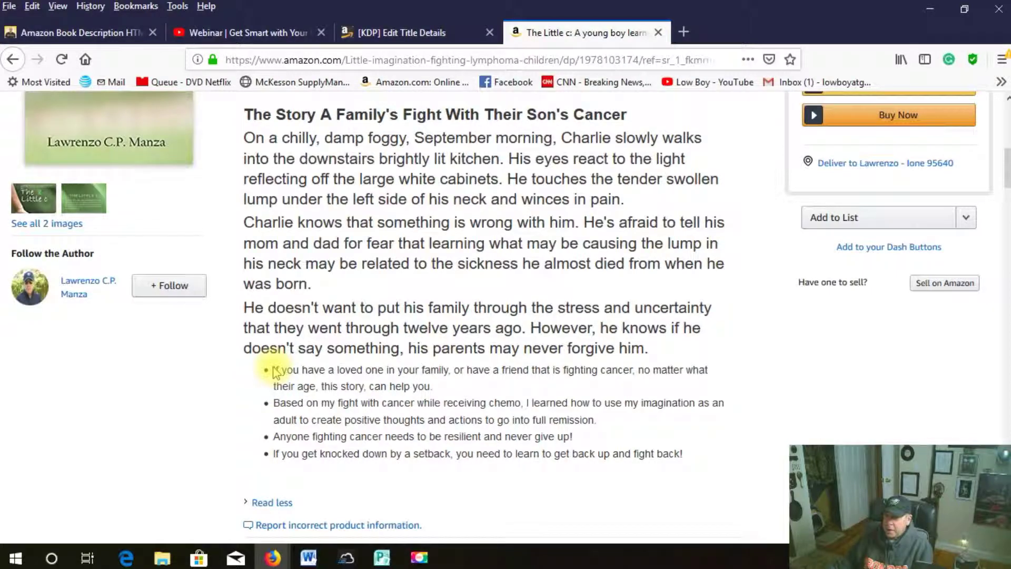
scroll(288, 452, up, 1)
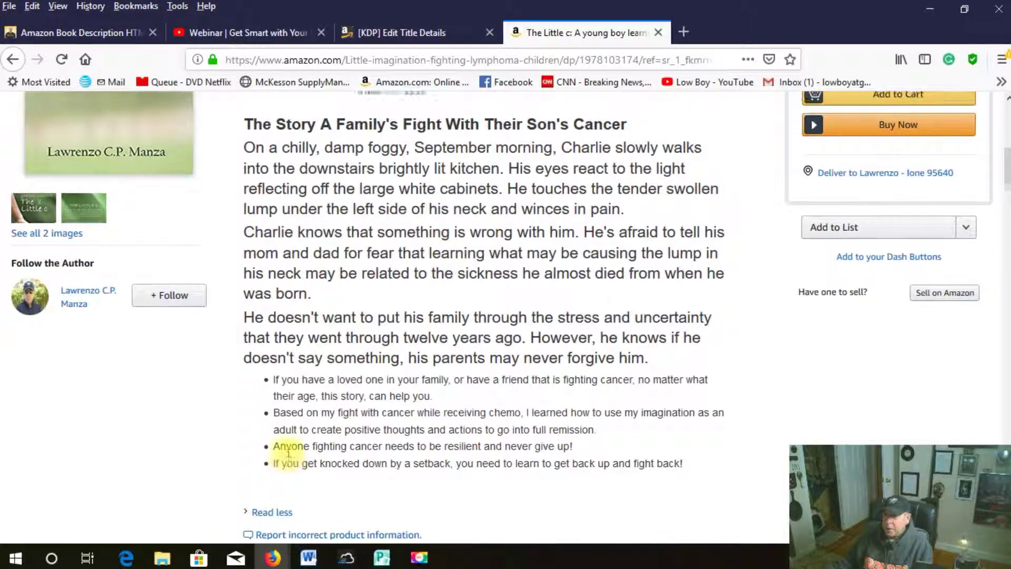
scroll(289, 452, up, 3)
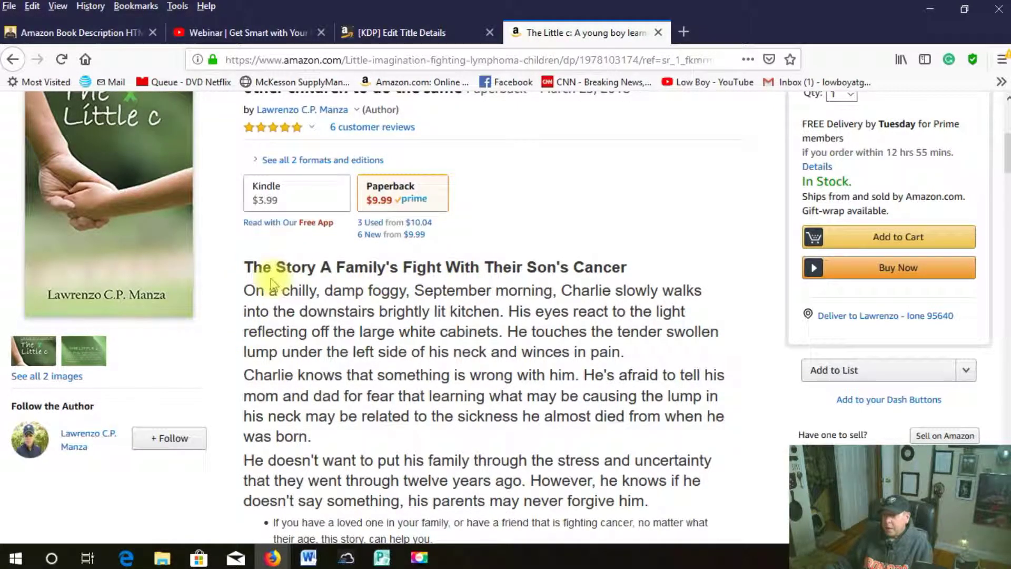
scroll(260, 388, down, 3)
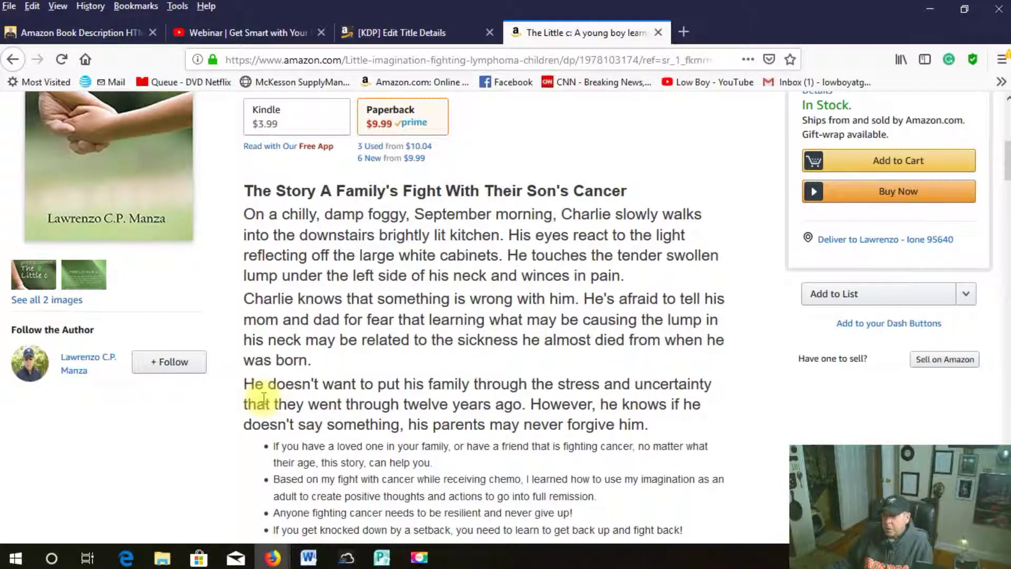
scroll(264, 399, down, 3)
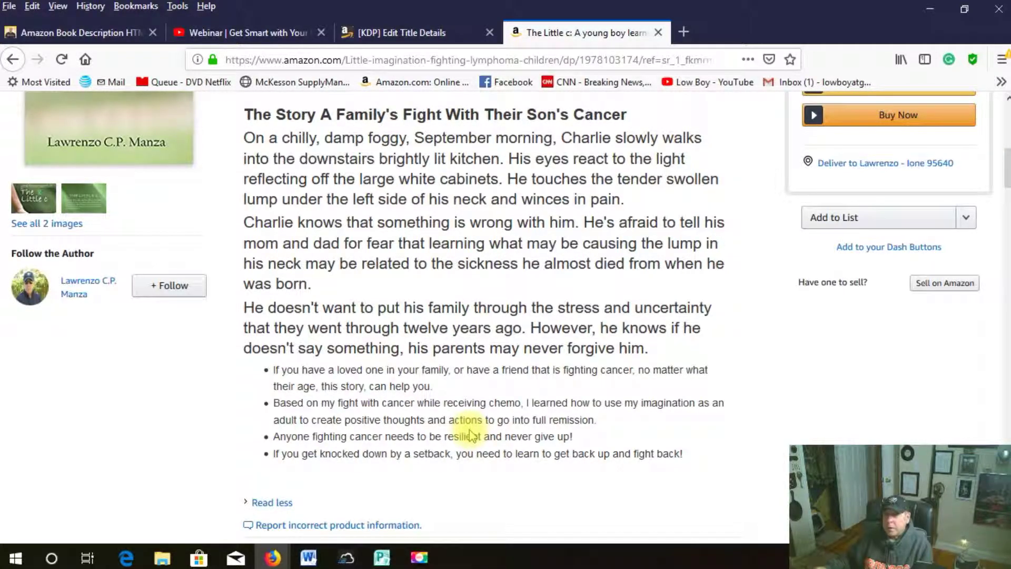
scroll(285, 347, up, 3)
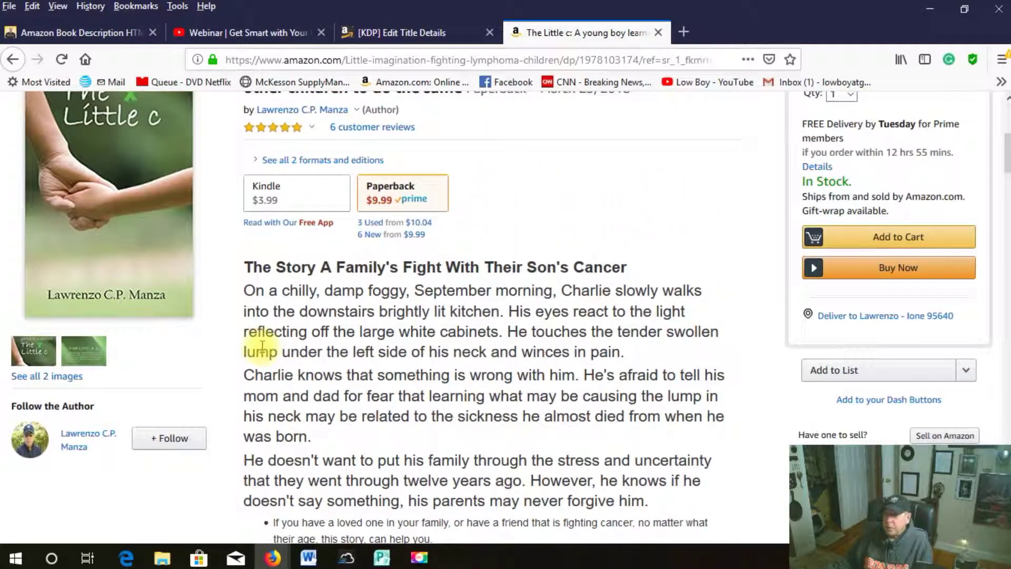
Copy the whole book description, from the headline "The Story A Family's Fight With Their Son's Cancer" through the last bullet.
drag(246, 267, 582, 305)
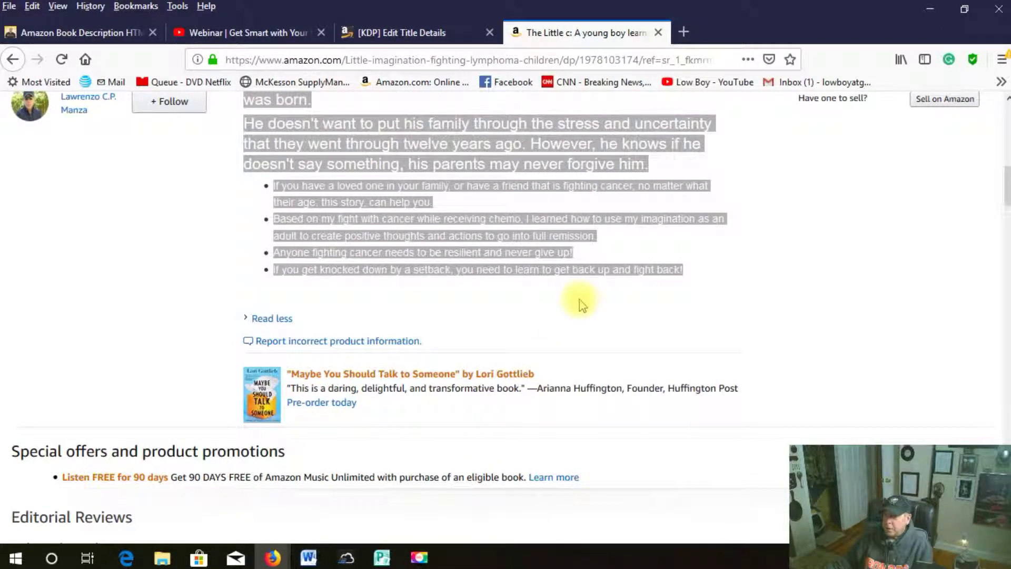
right_click(503, 168)
click(548, 185)
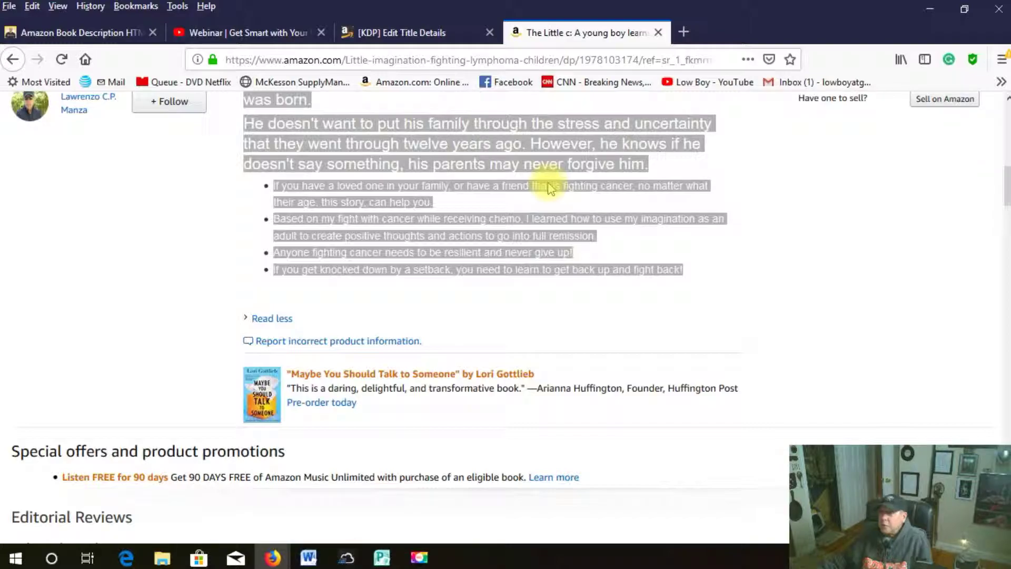
scroll(557, 182, up, 4)
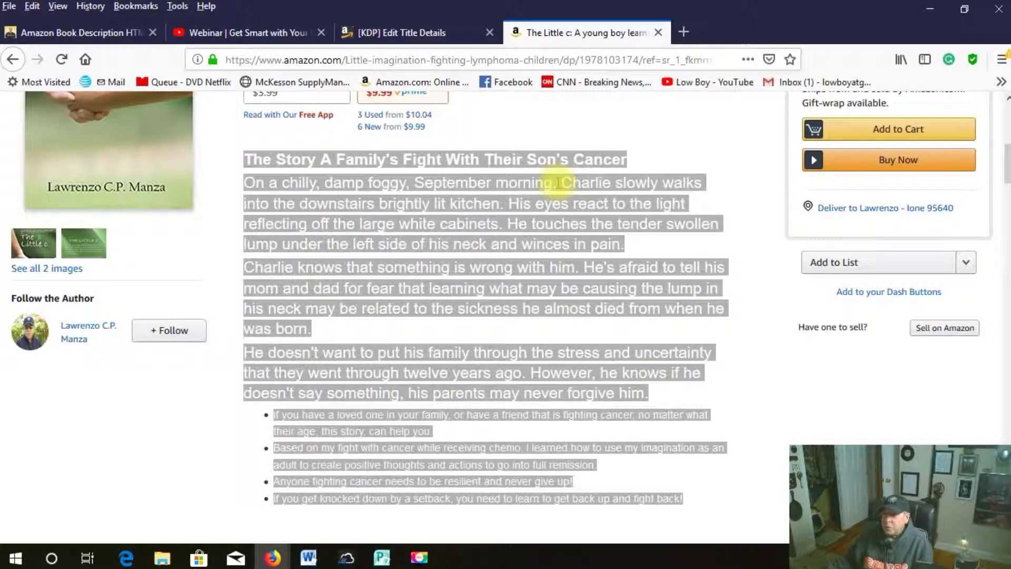
scroll(558, 184, up, 3)
scroll(274, 109, down, 5)
Paste the copied description into the Kindle Direct Publishing Book Description HTML Editor on the selfpublishingwithdale.com page.
click(269, 559)
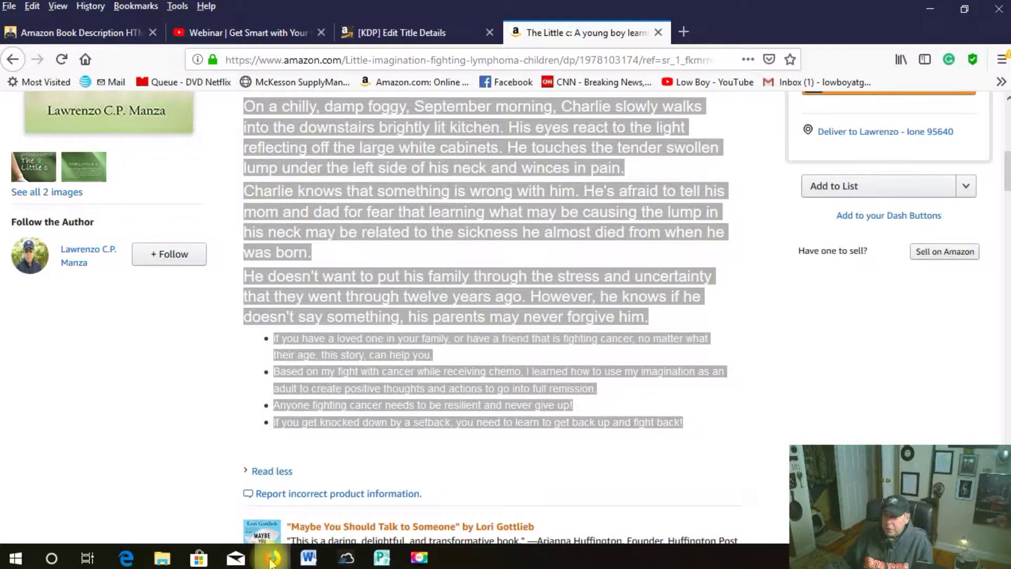
click(62, 32)
click(488, 349)
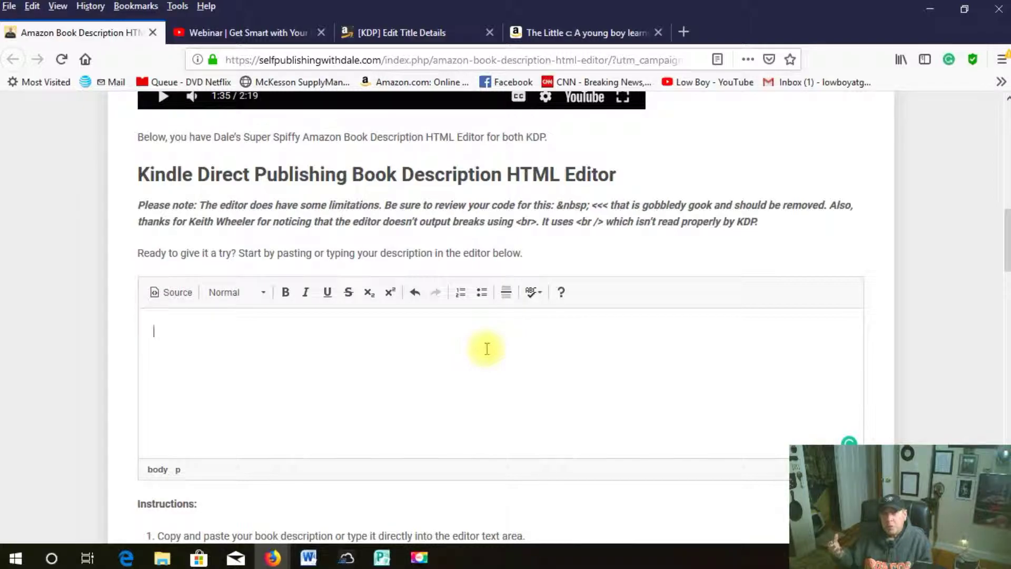
click(488, 349)
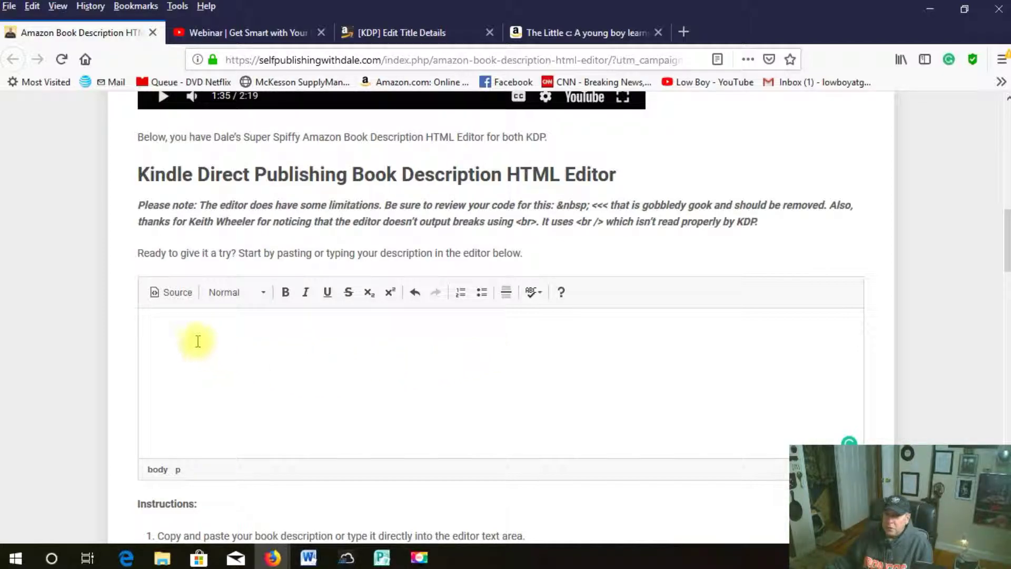
right_click(157, 331)
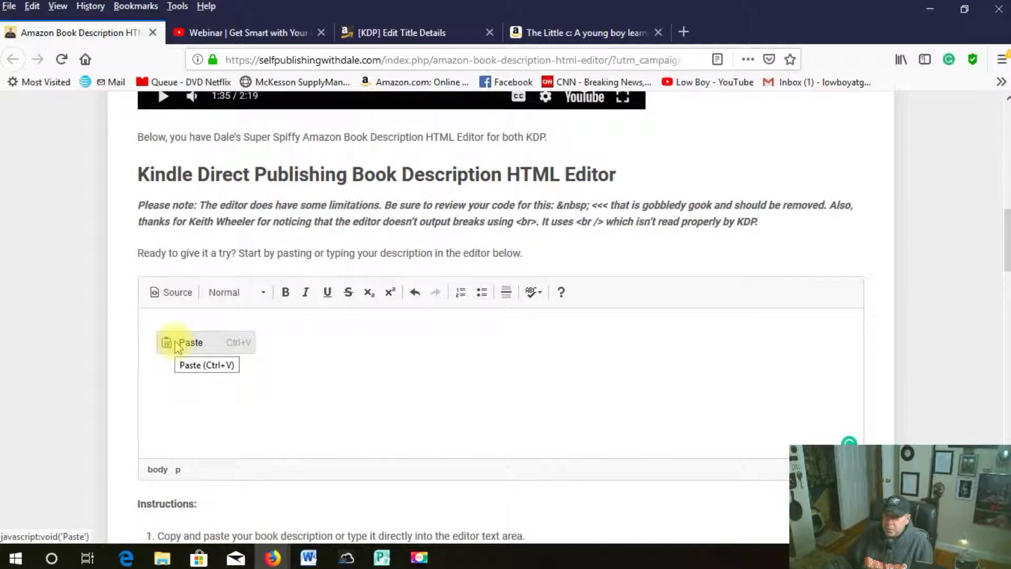
click(93, 313)
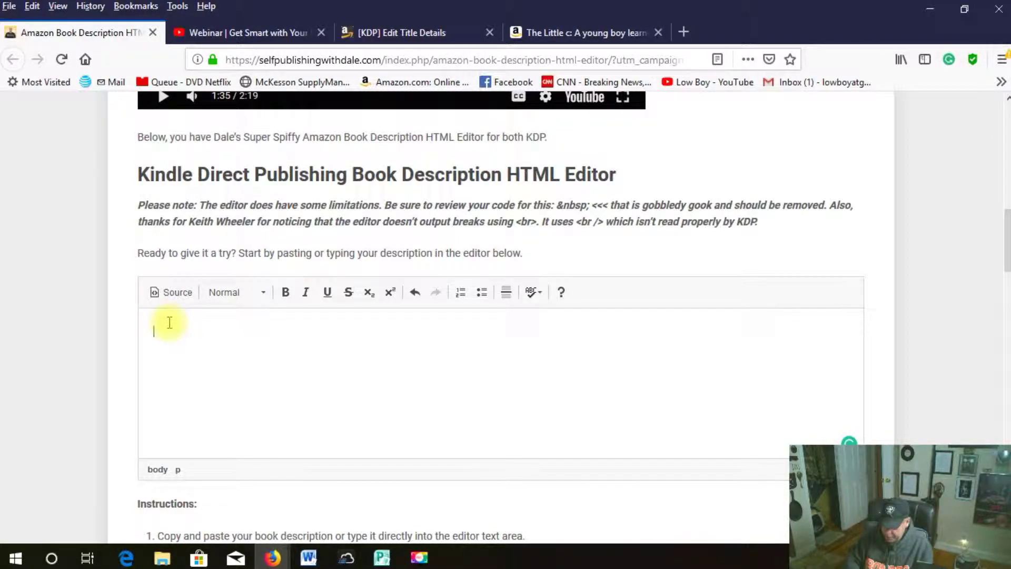
key(ctrl+v)
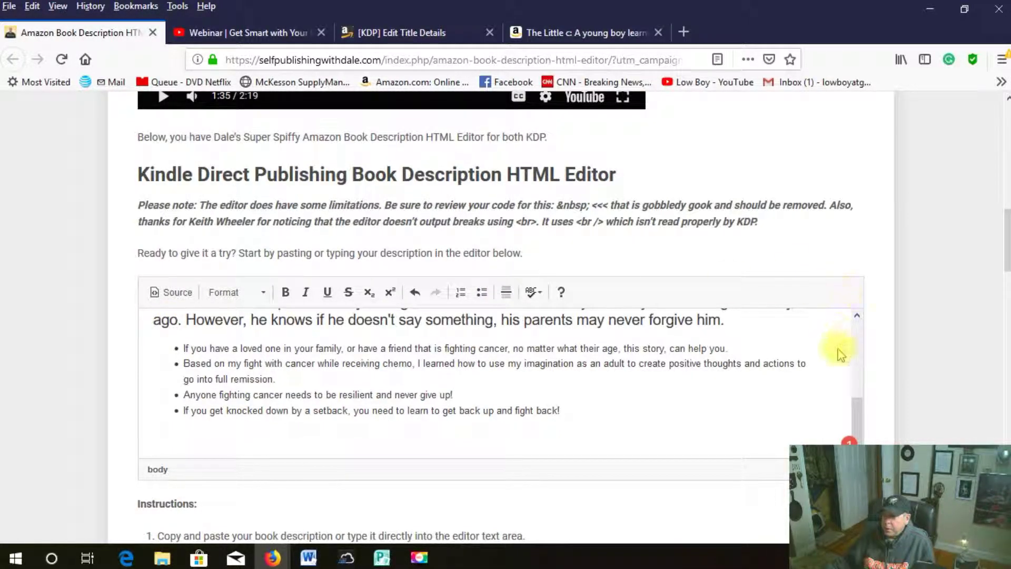
drag(854, 402, 855, 315)
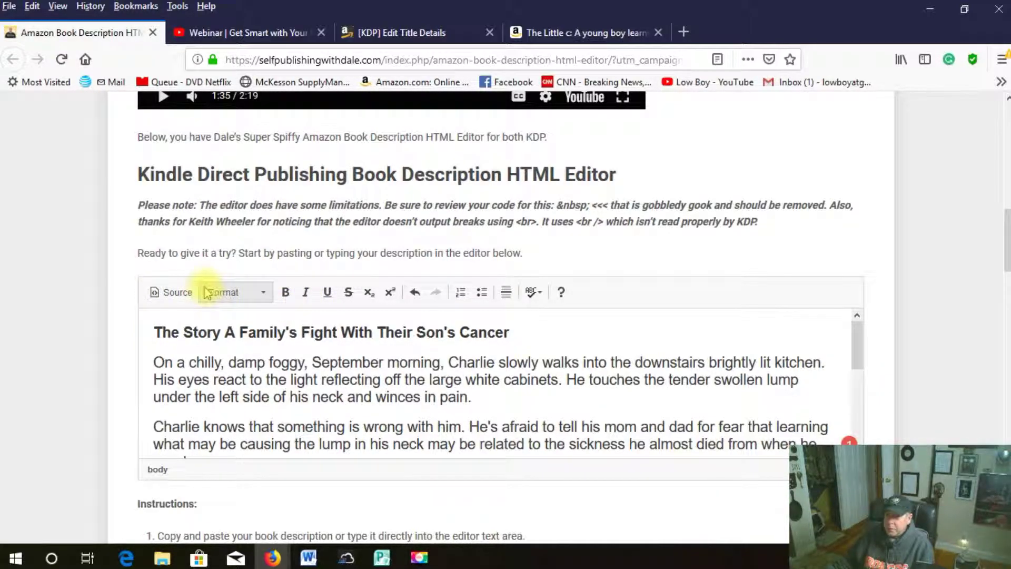
click(260, 296)
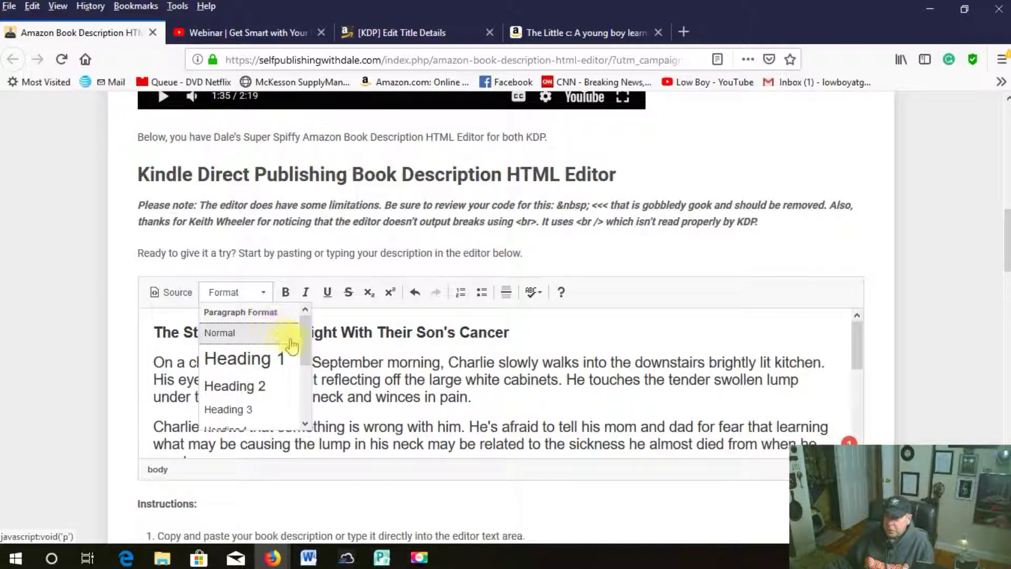
mouse_move(306, 359)
mouse_down()
mouse_move(305, 407)
mouse_move(302, 341)
mouse_up()
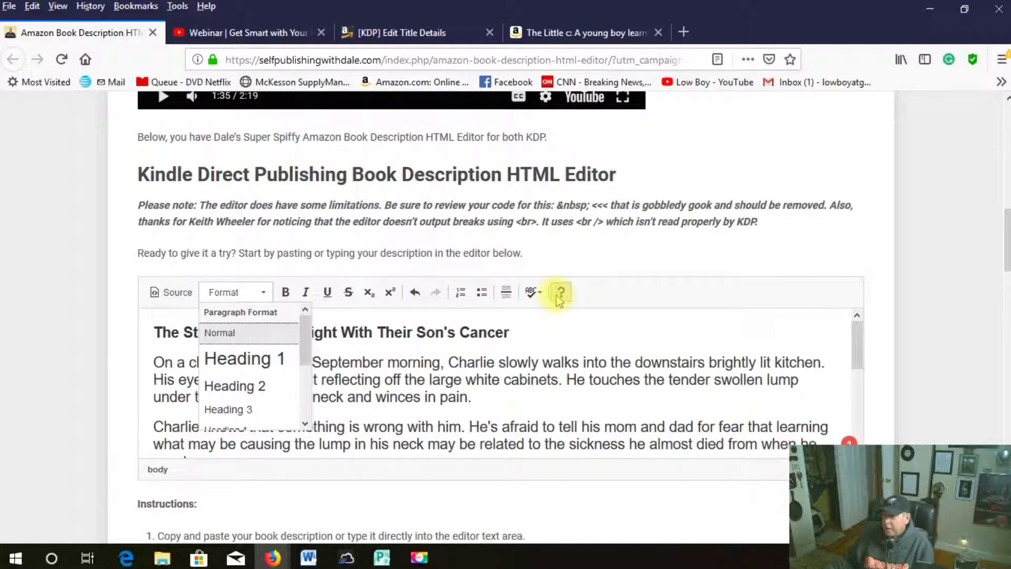
click(618, 330)
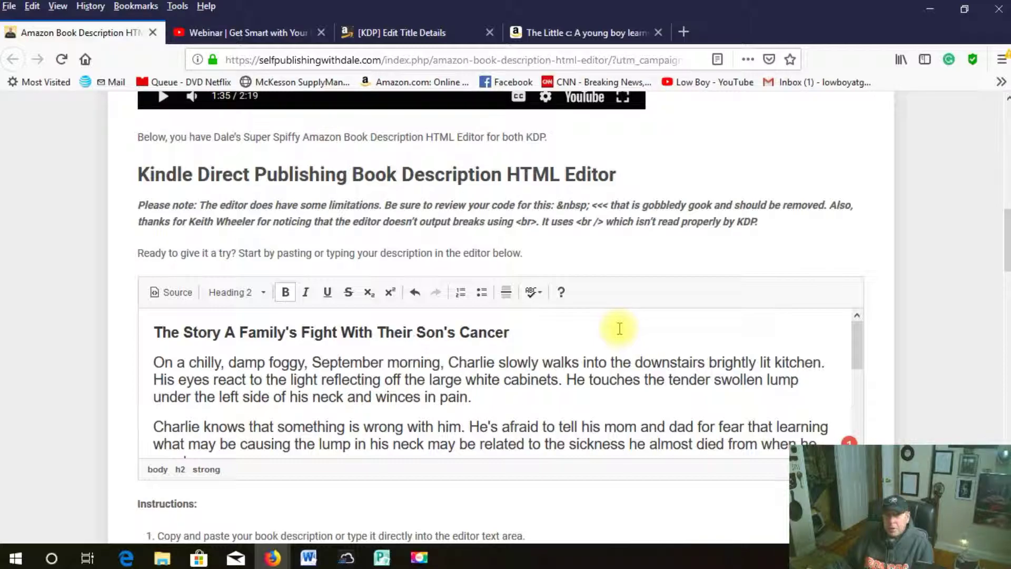
scroll(618, 330, down, 3)
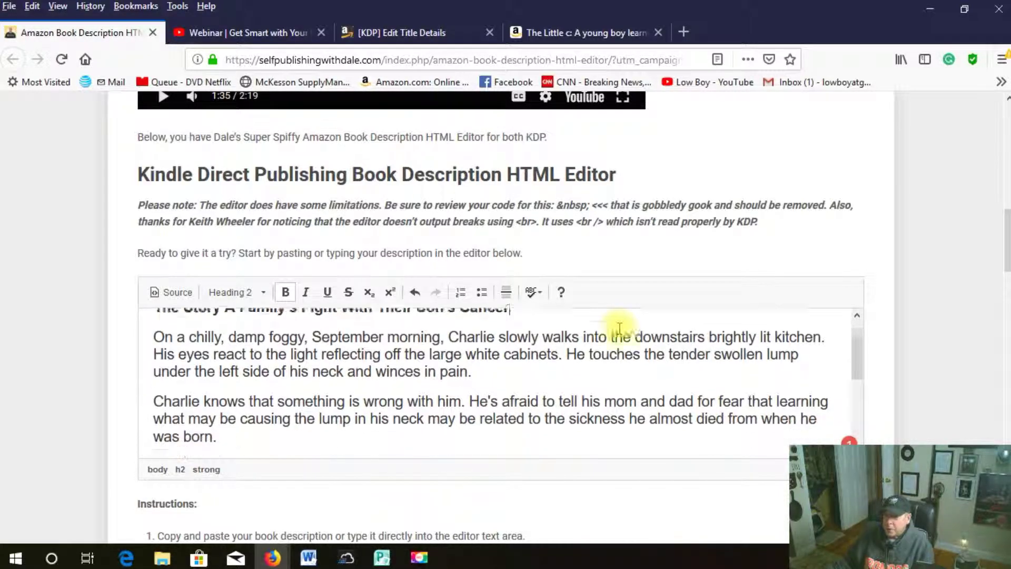
scroll(358, 298, up, 8)
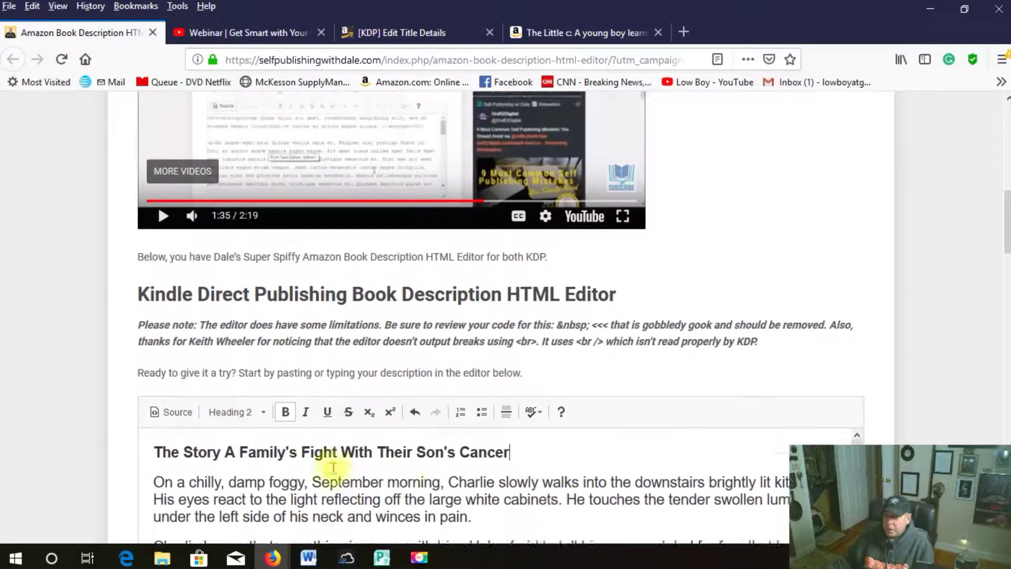
Format the three body paragraphs between the headline and the bulleted list as Heading 3 in the description editor.
drag(1005, 224, 1003, 245)
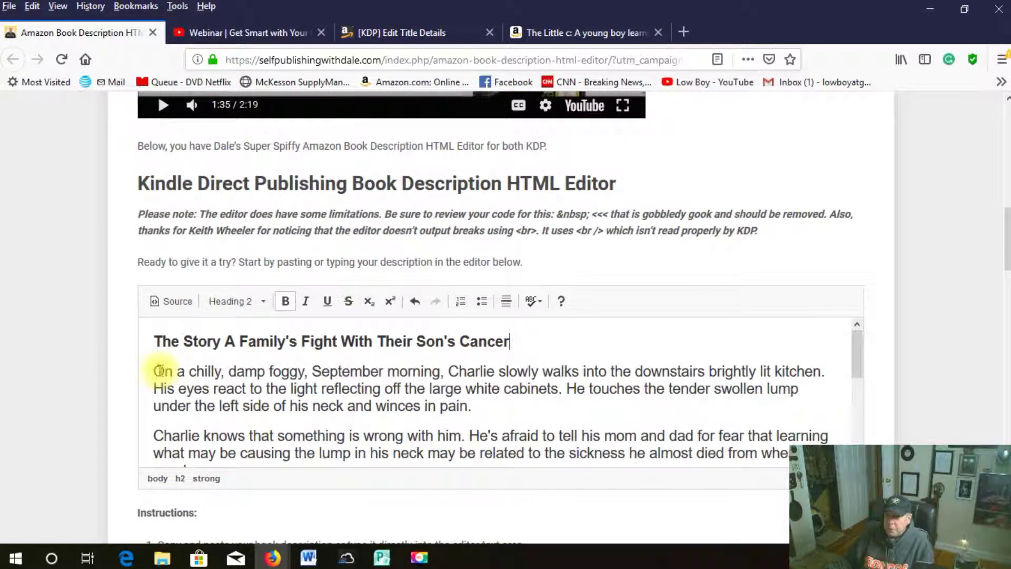
drag(151, 371, 734, 369)
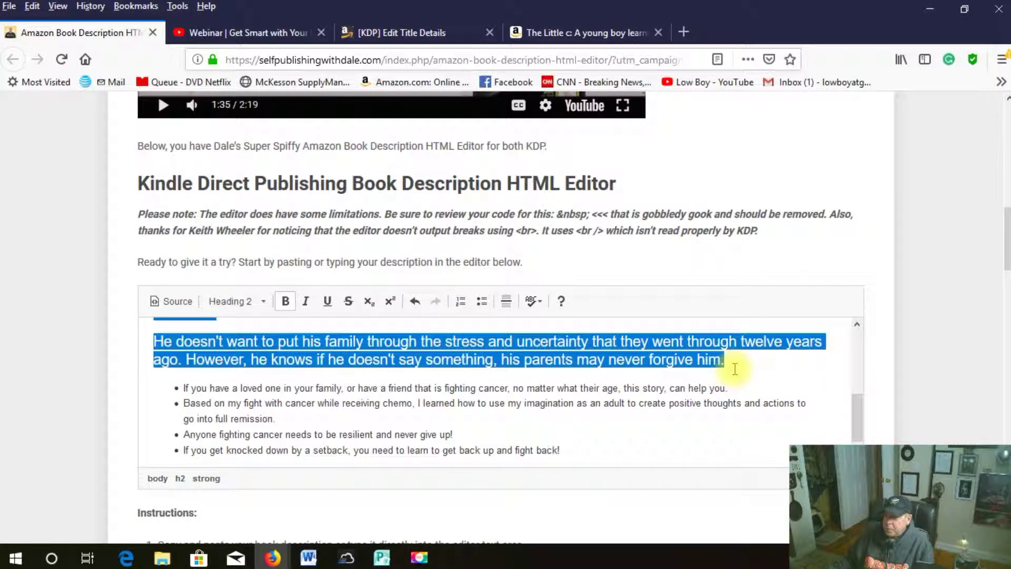
click(252, 308)
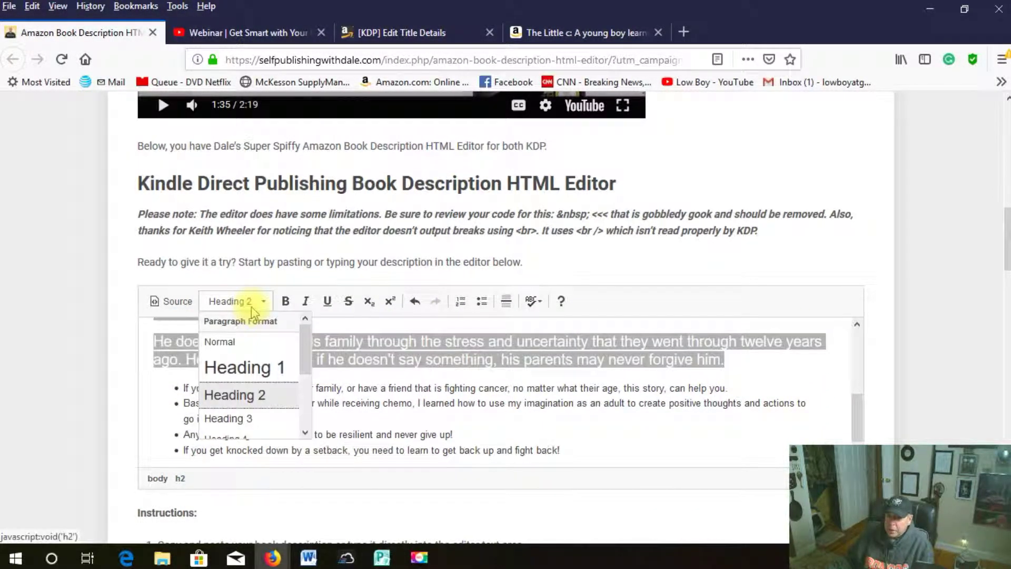
click(231, 419)
scroll(501, 419, up, 3)
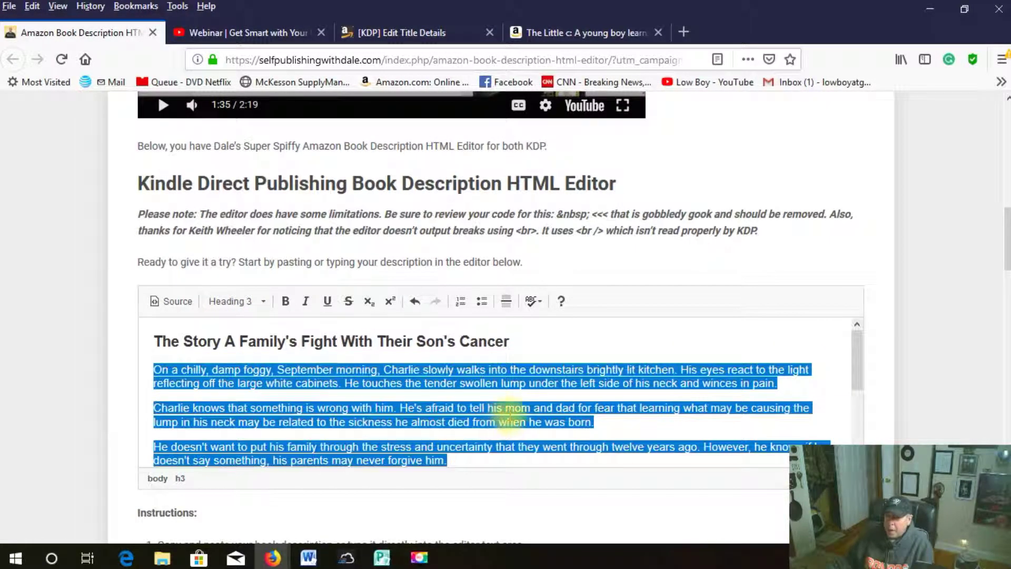
click(644, 345)
scroll(643, 353, down, 3)
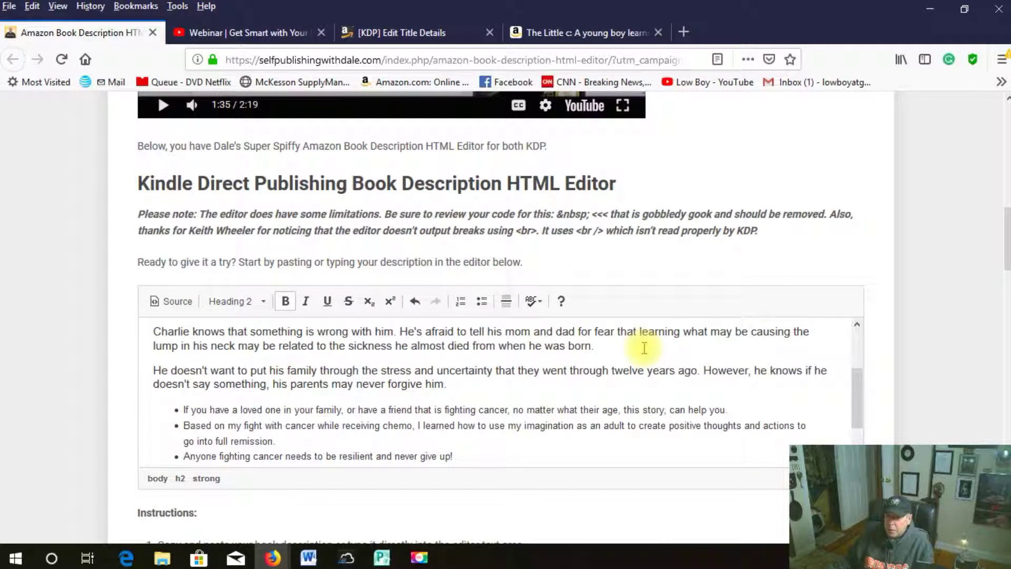
scroll(178, 406, up, 3)
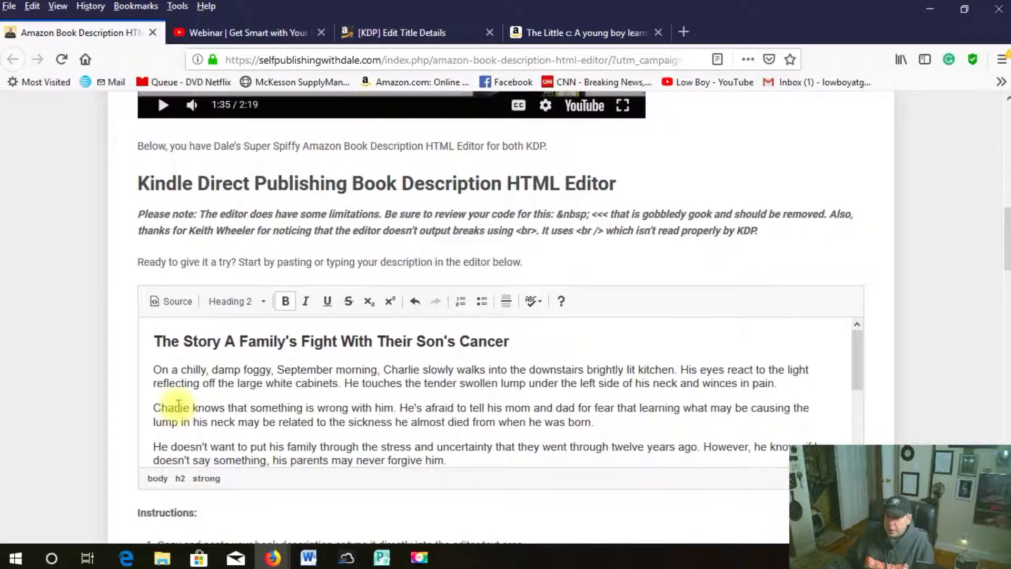
scroll(178, 405, down, 3)
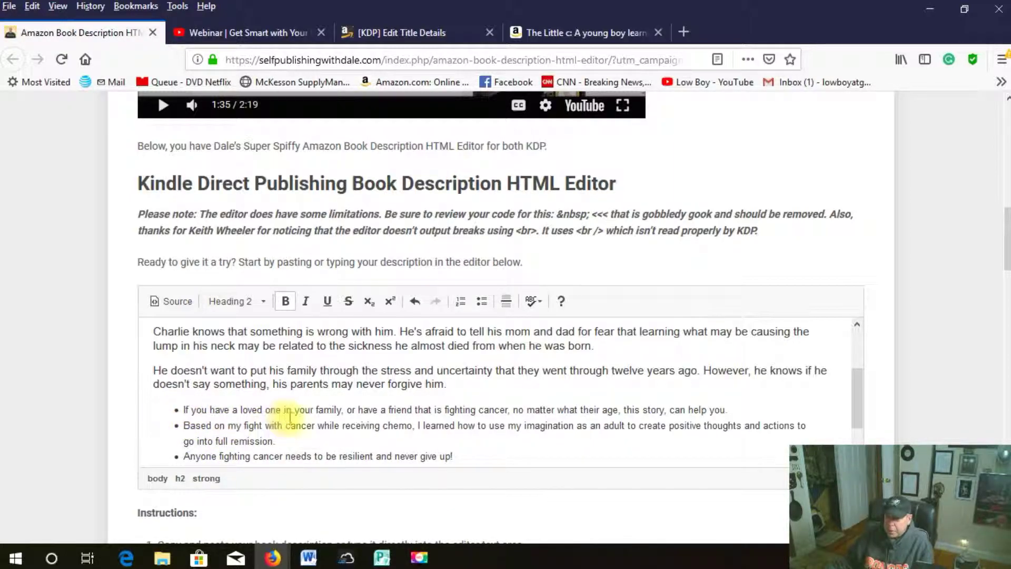
Make all four bulleted items of the description bold in the description editor.
click(188, 405)
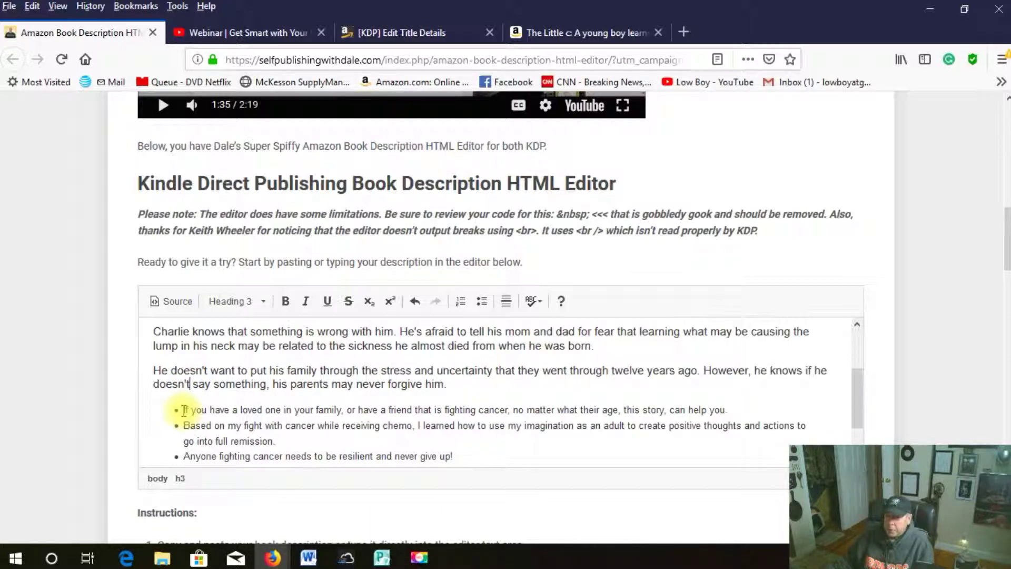
click(463, 455)
key(Return)
key(ctrl+v)
scroll(463, 422, down, 1)
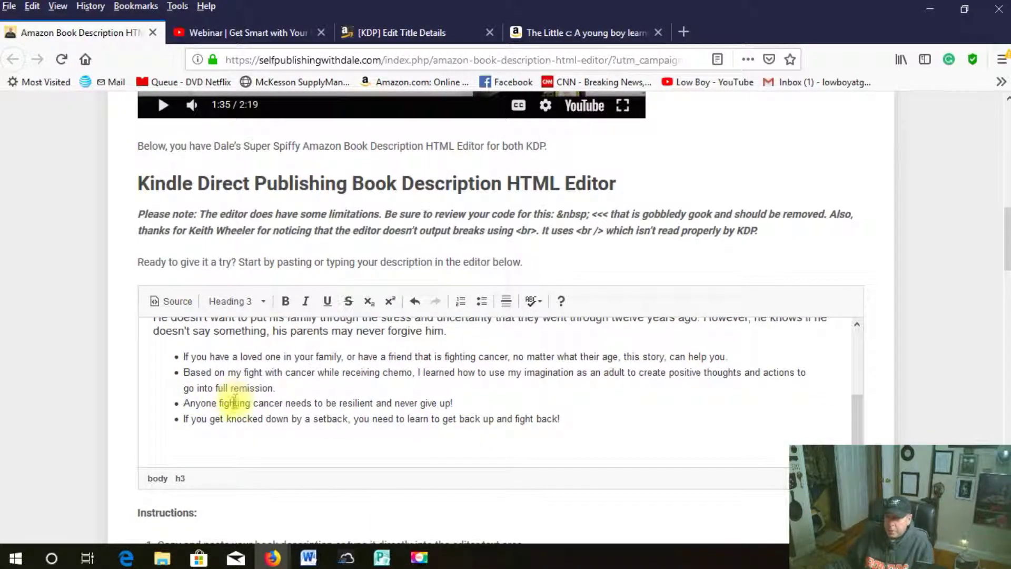
drag(182, 357, 545, 436)
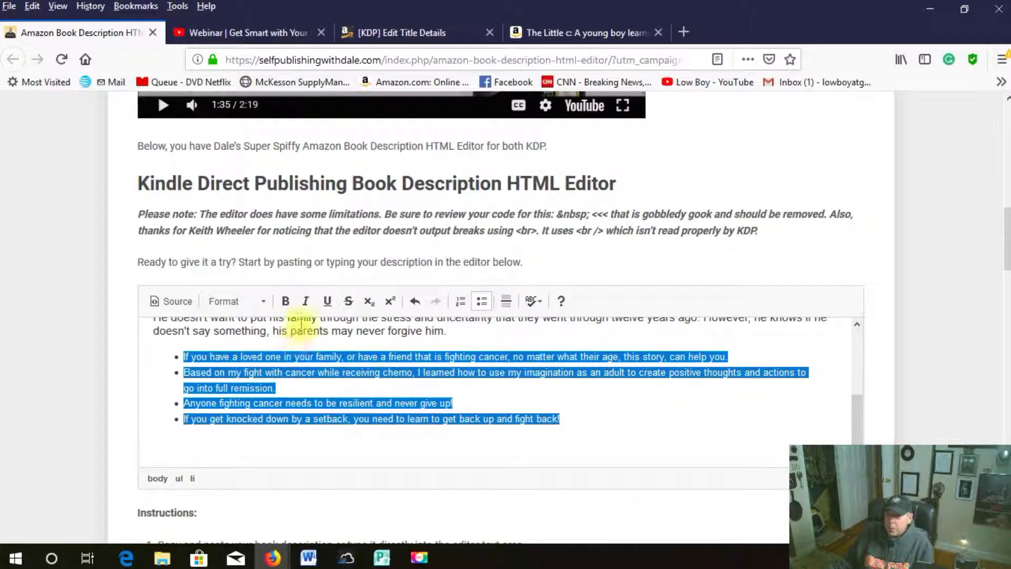
click(286, 302)
scroll(515, 422, up, 5)
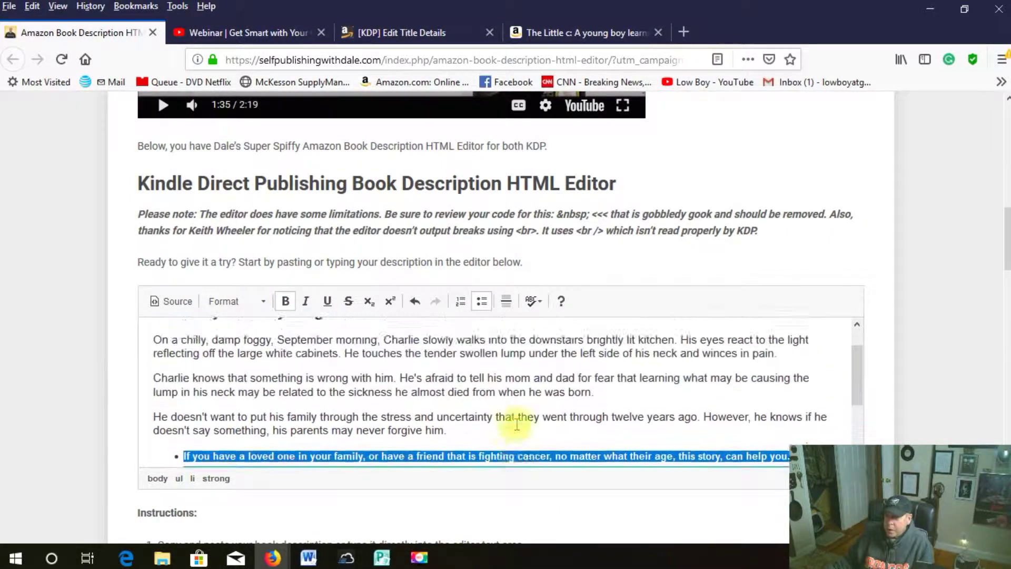
scroll(517, 425, down, 3)
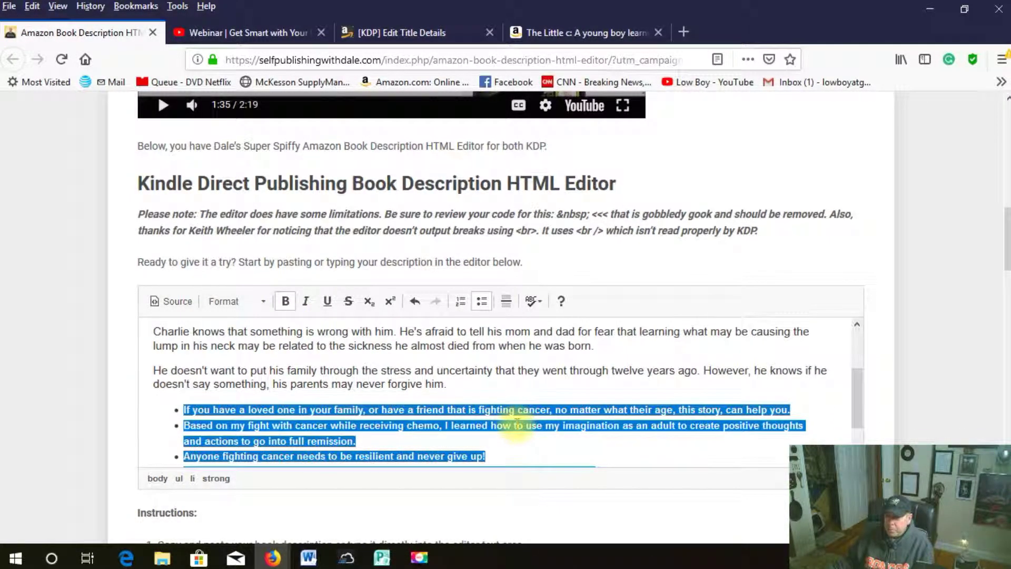
click(623, 448)
drag(852, 402, 855, 361)
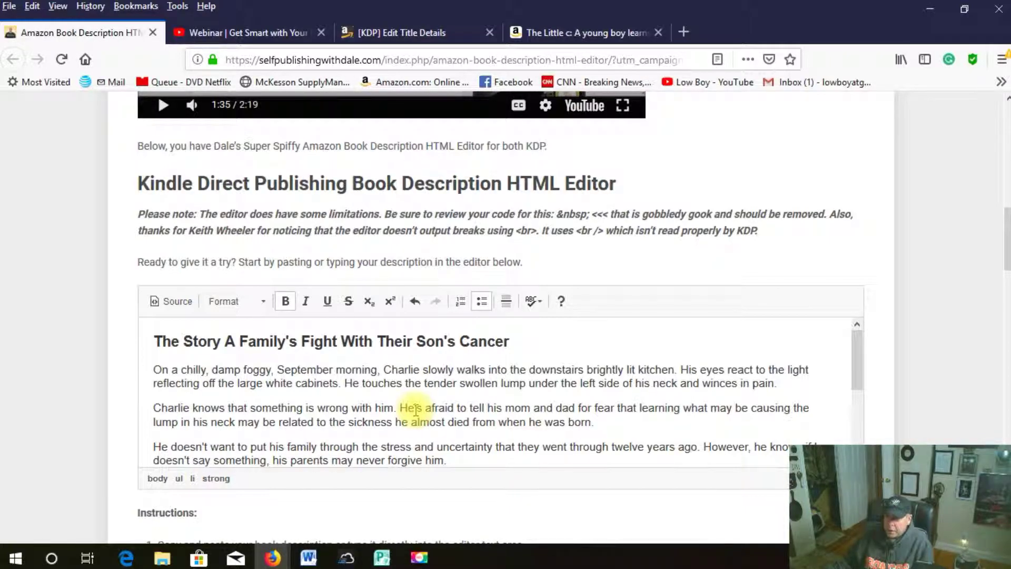
Format all four bold bullets below the body paragraphs as Heading 2.
scroll(416, 410, down, 3)
scroll(418, 413, up, 3)
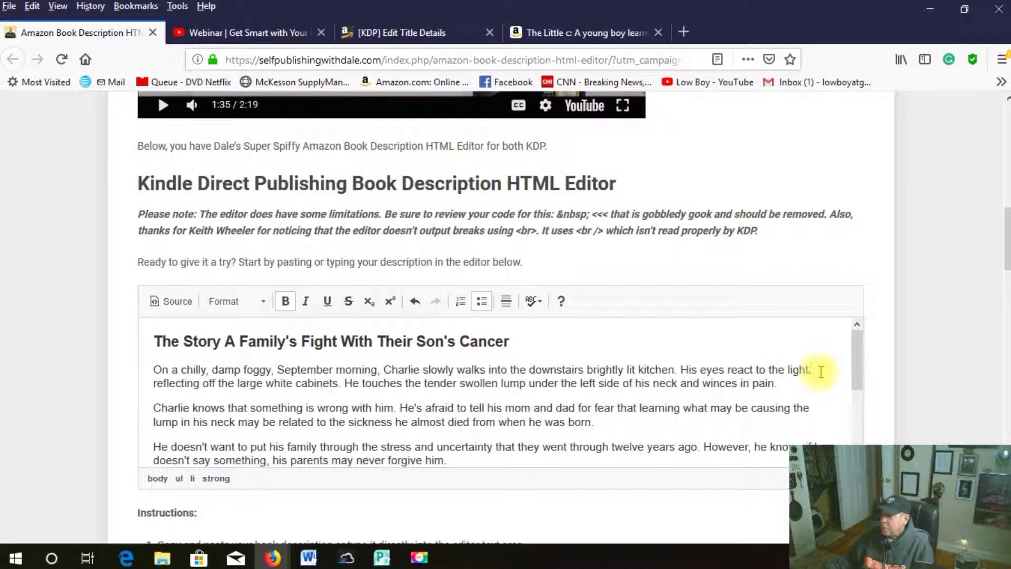
drag(857, 358, 858, 363)
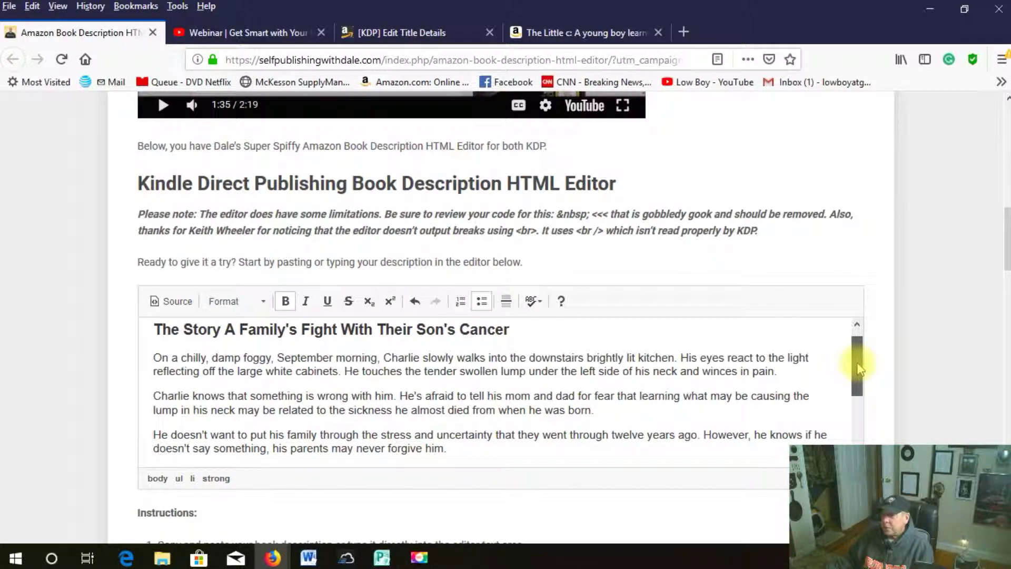
drag(858, 367, 869, 416)
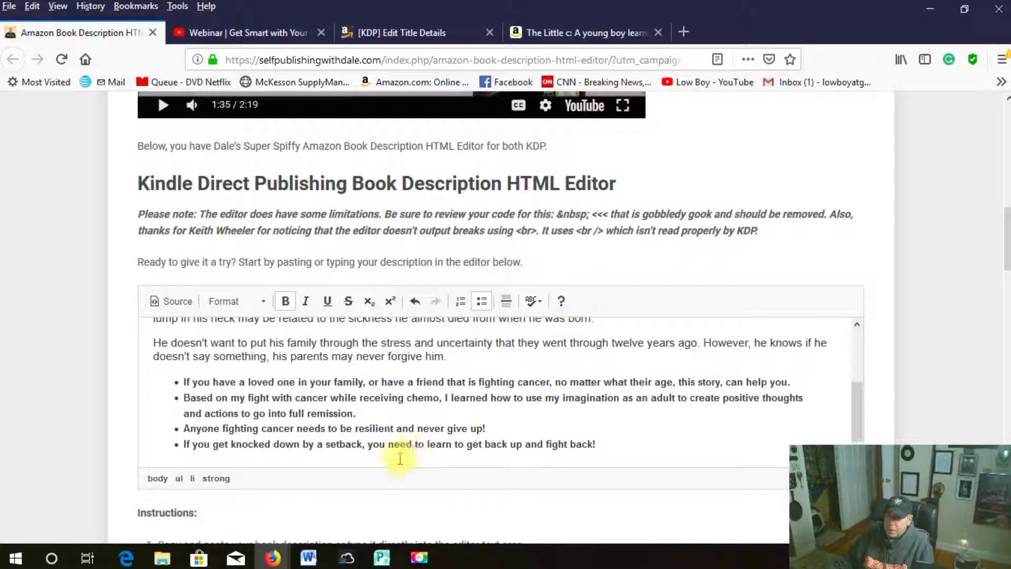
drag(185, 382, 596, 446)
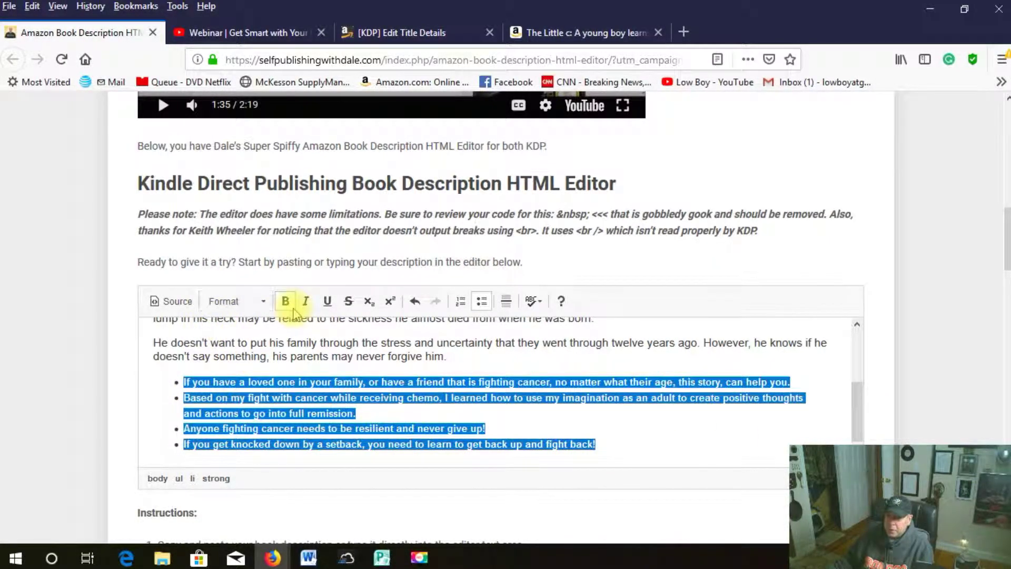
click(225, 301)
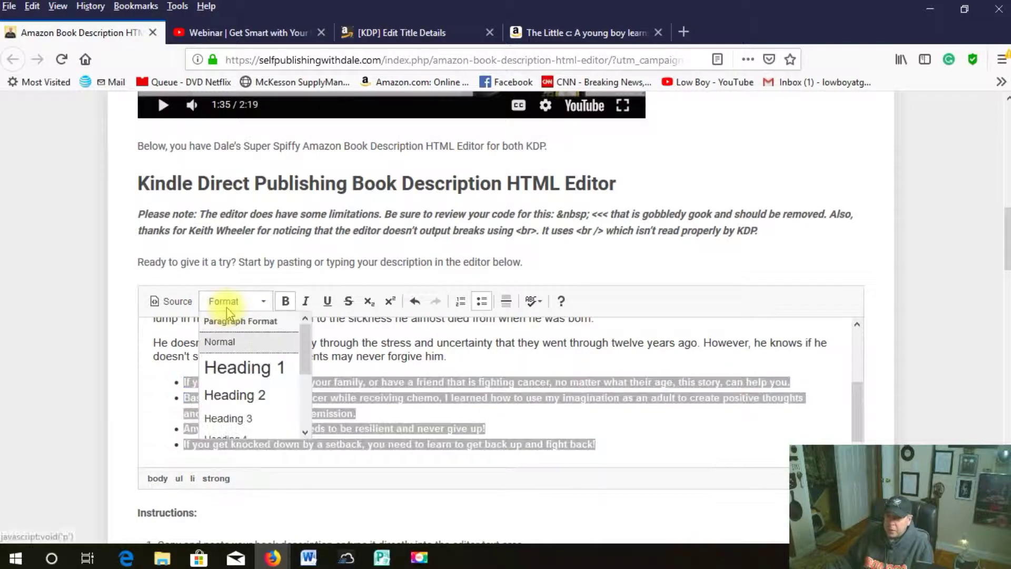
click(224, 403)
click(803, 419)
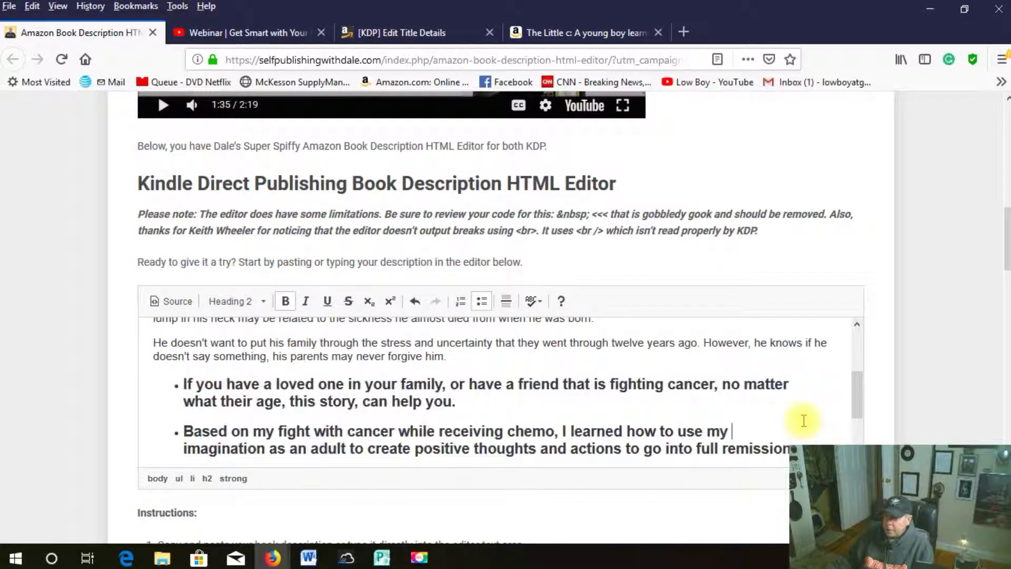
scroll(801, 417, up, 5)
scroll(783, 418, down, 10)
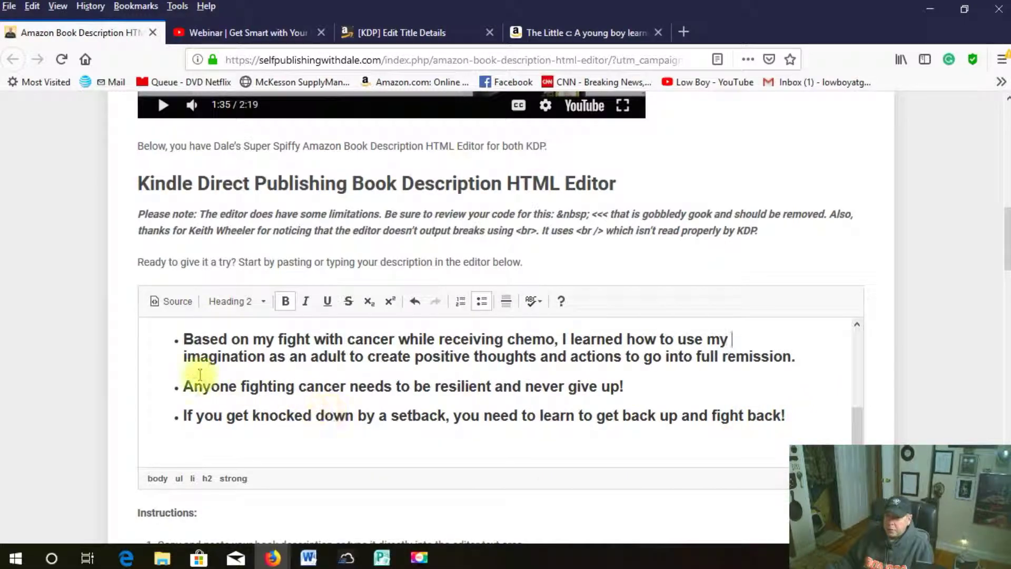
Format all four bold bullets as Heading 3.
scroll(181, 372, up, 1)
drag(185, 367, 788, 424)
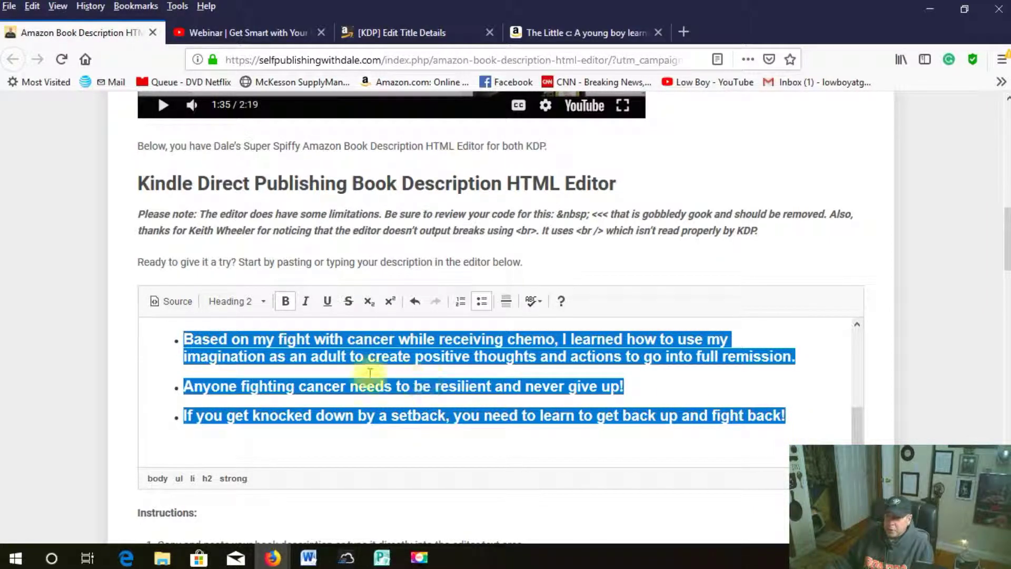
click(238, 305)
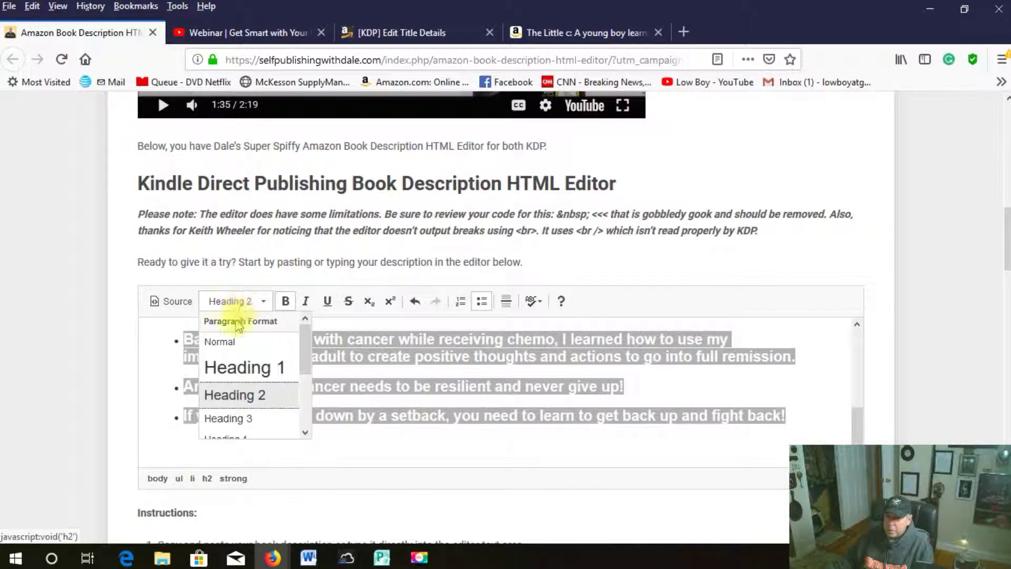
click(232, 419)
click(745, 420)
scroll(745, 420, up, 3)
scroll(746, 420, down, 3)
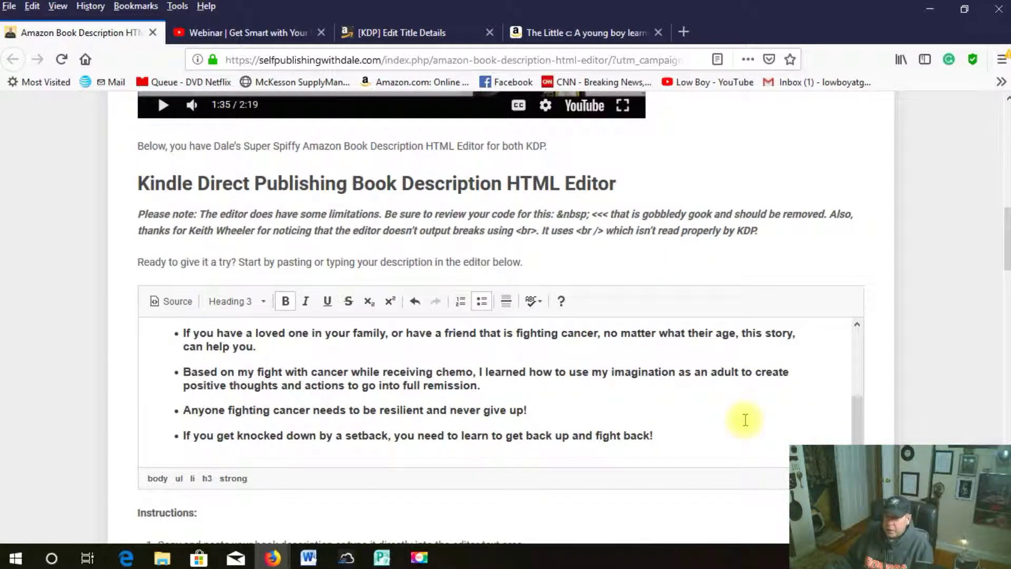
Review the formatted description, show its HTML source, and copy the whole code from the h2 headline through the final paragraph tag.
scroll(745, 420, up, 3)
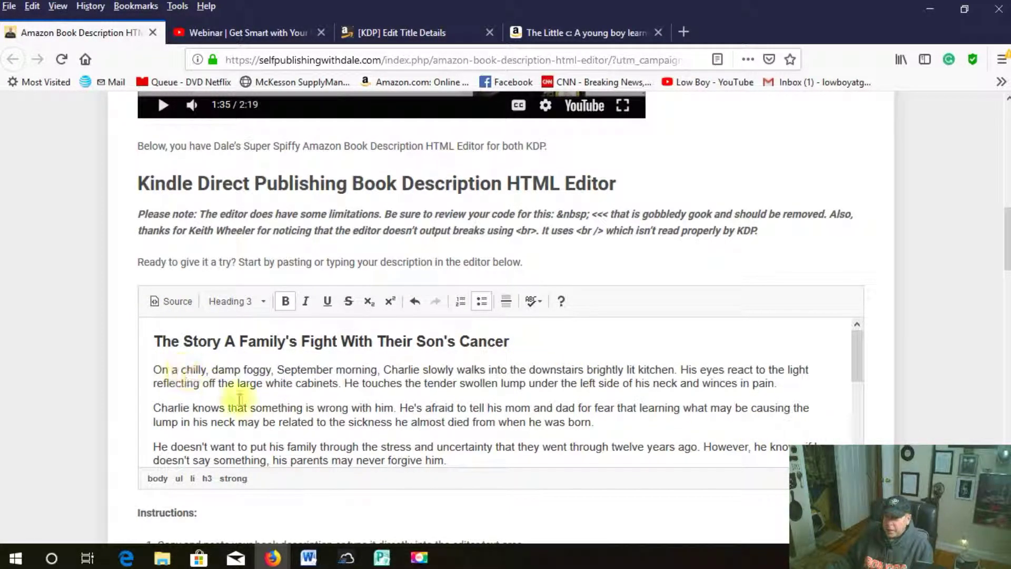
scroll(268, 412, down, 3)
scroll(205, 390, up, 3)
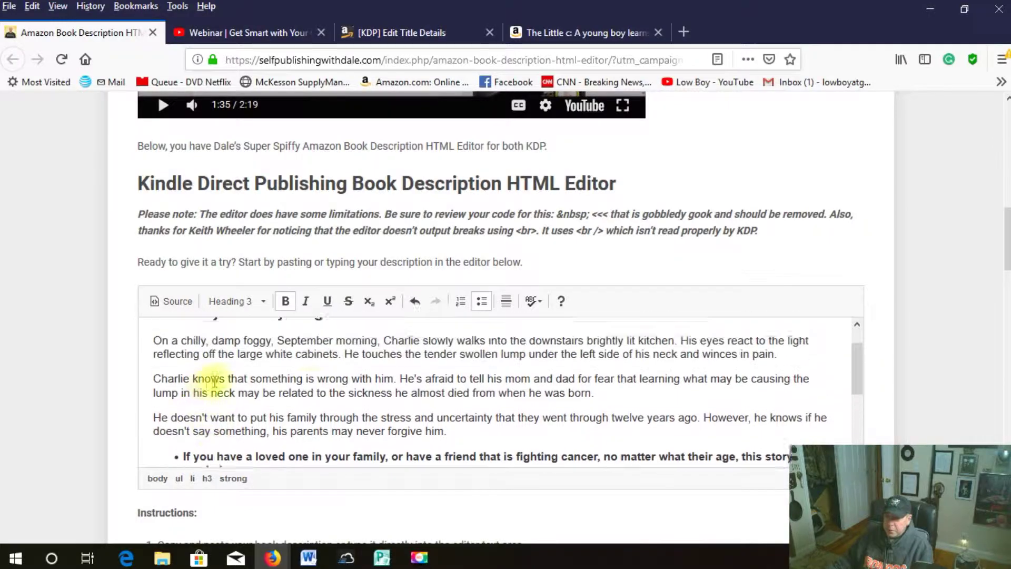
scroll(325, 424, down, 3)
scroll(227, 420, down, 3)
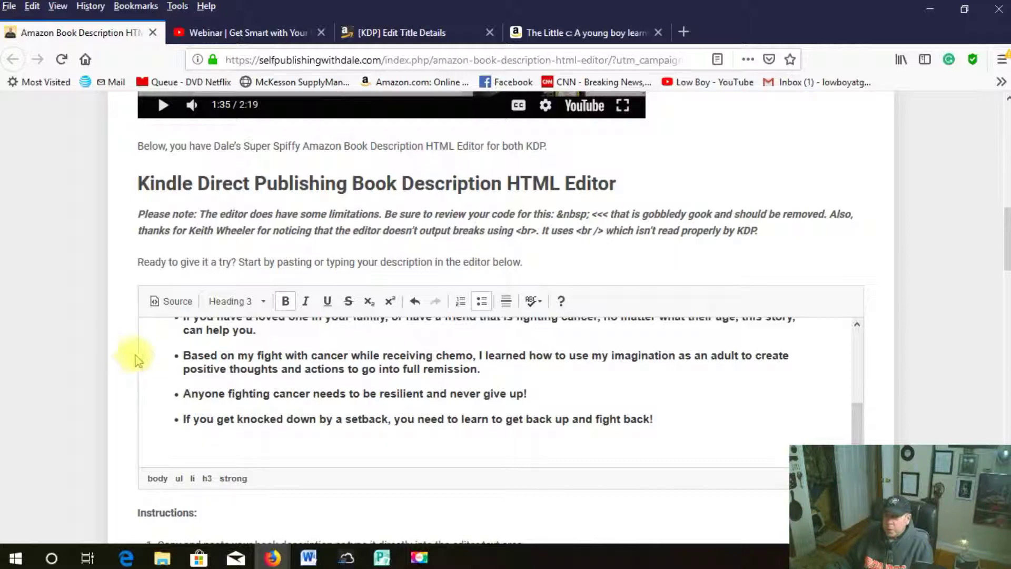
click(176, 303)
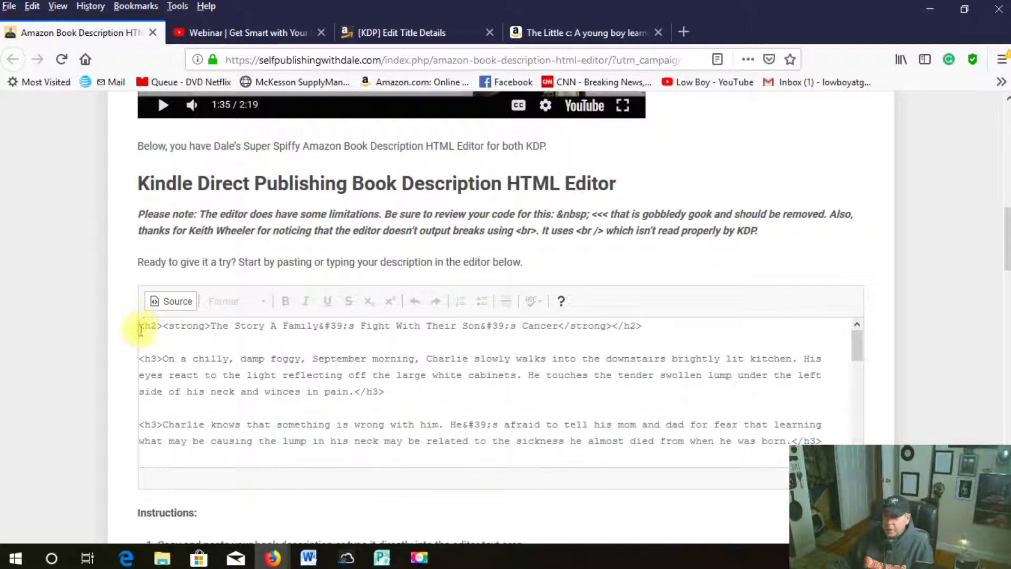
drag(141, 326, 414, 456)
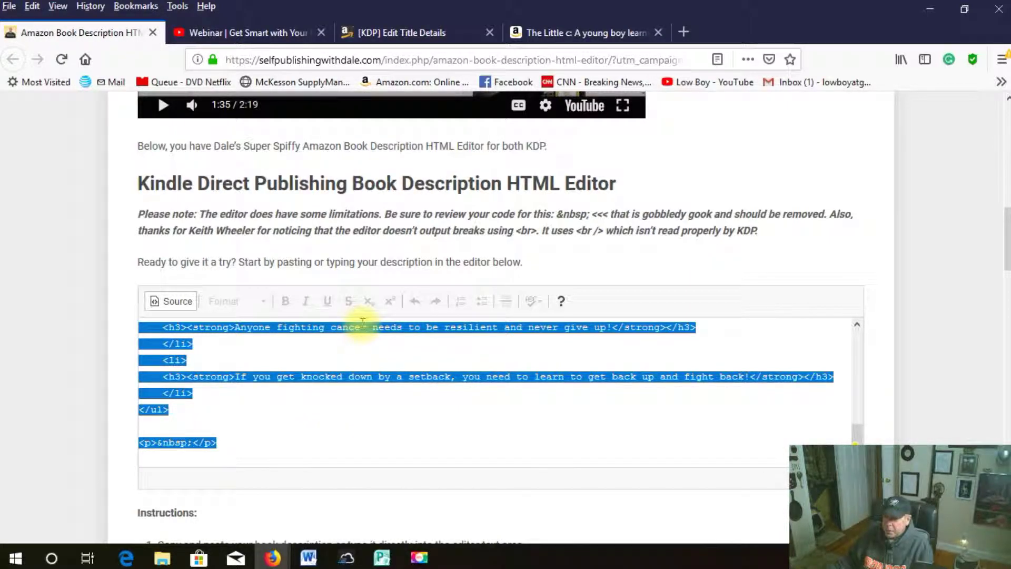
right_click(360, 329)
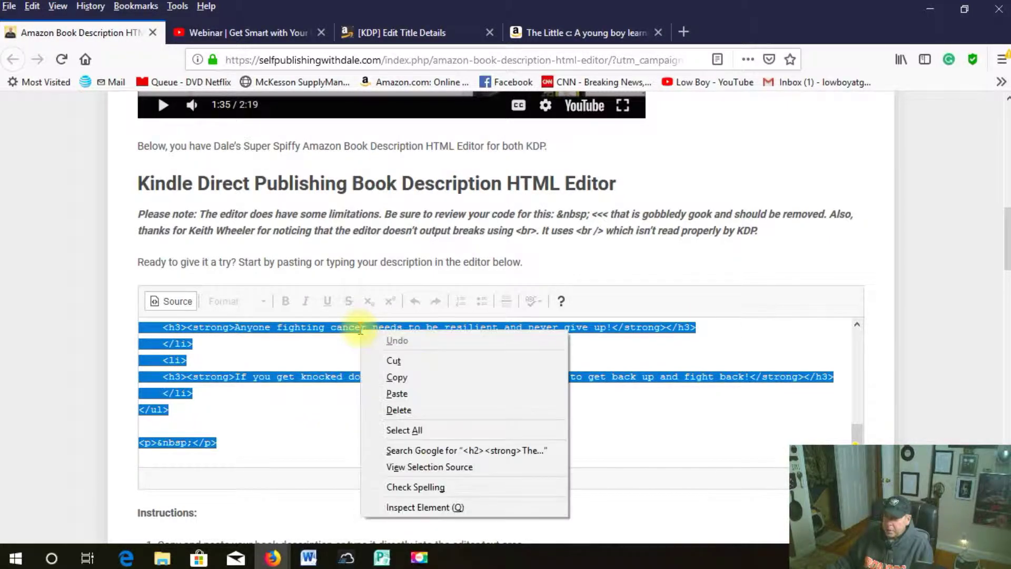
click(396, 378)
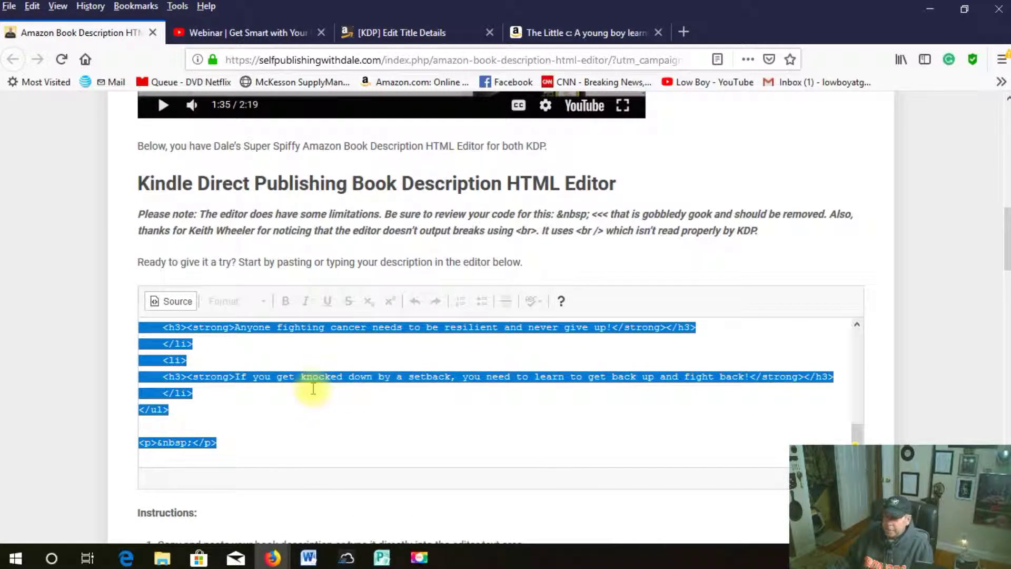
Switch to the KDP title details page and return from it to the bookshelf.
click(414, 35)
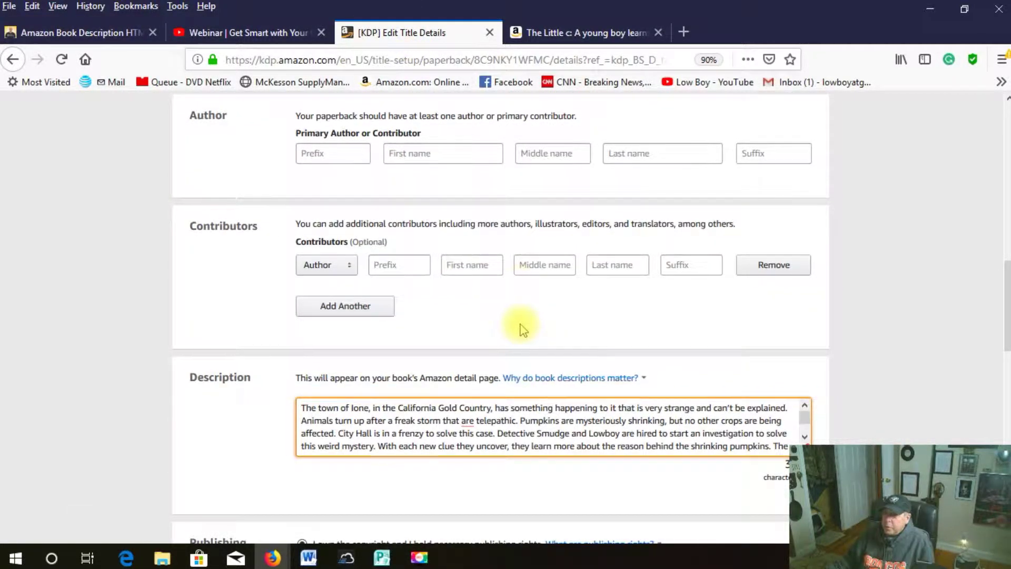
scroll(523, 330, up, 6)
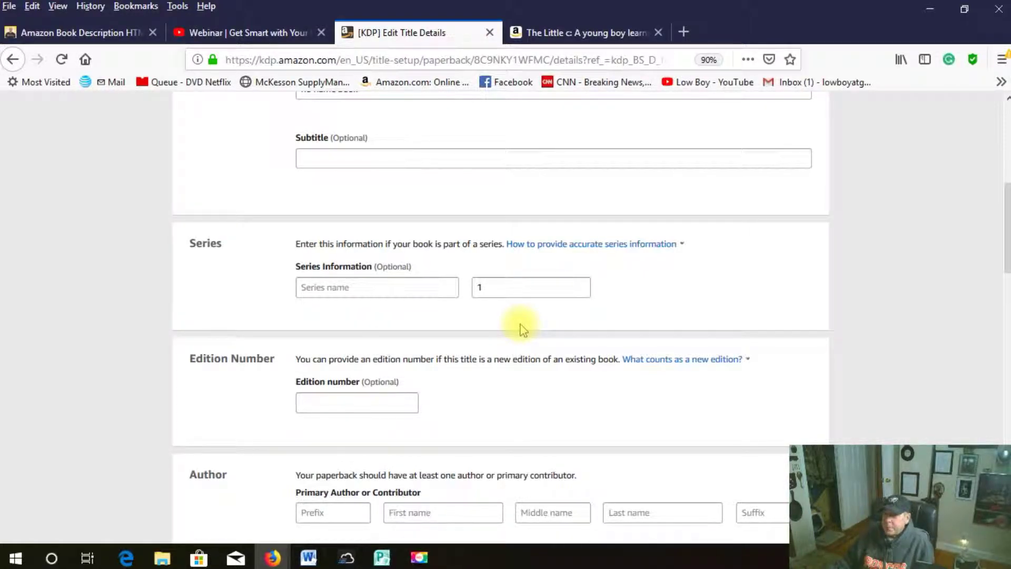
scroll(523, 329, up, 5)
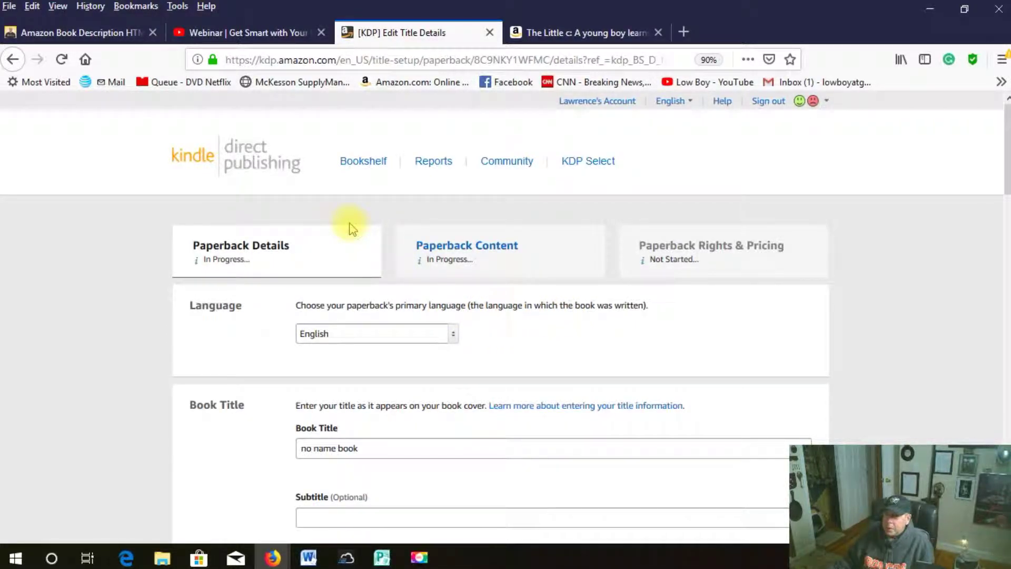
click(16, 61)
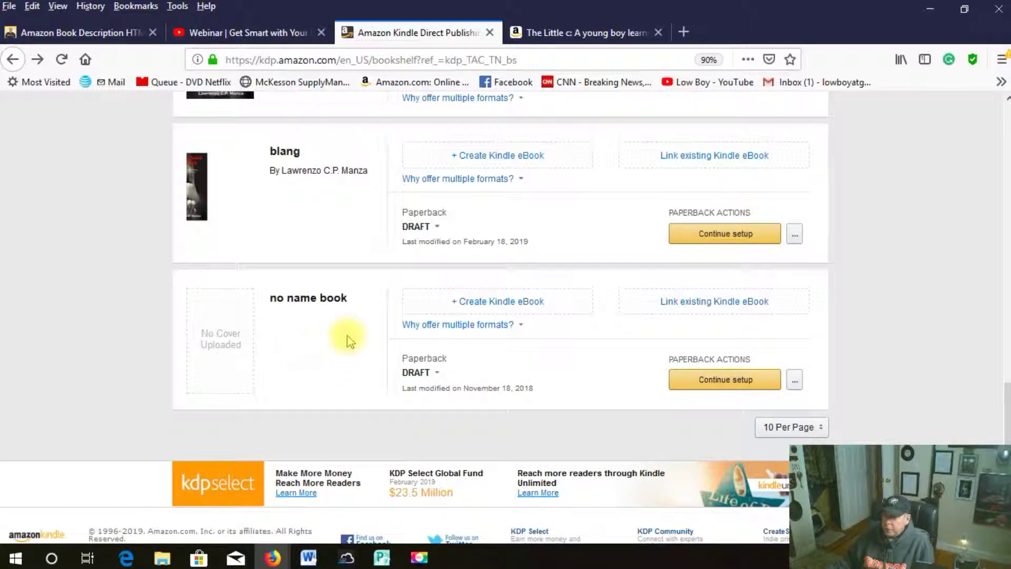
Open the paperback details of "no name book" for editing, signing in to KDP with the account password.
click(795, 380)
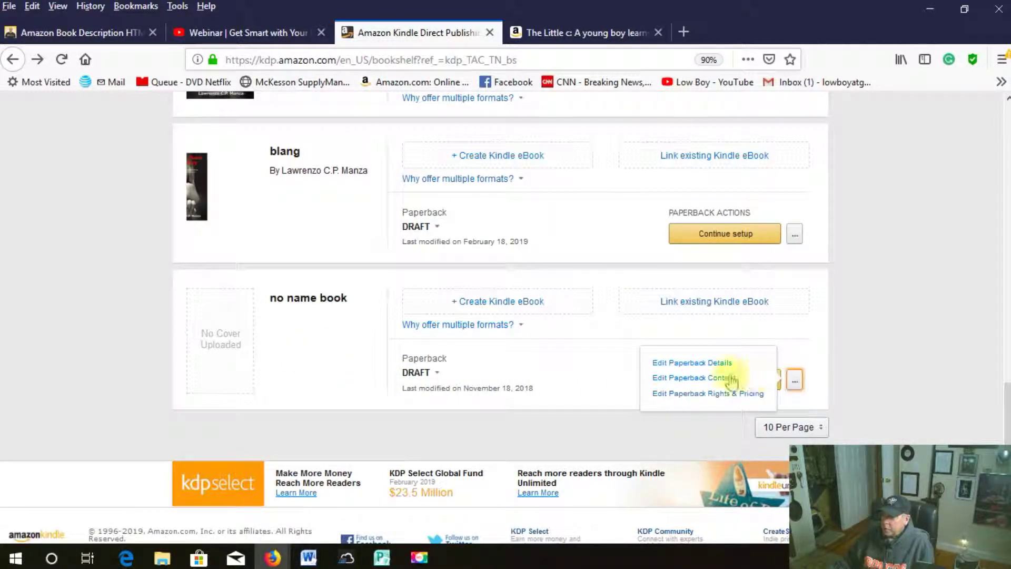
click(699, 369)
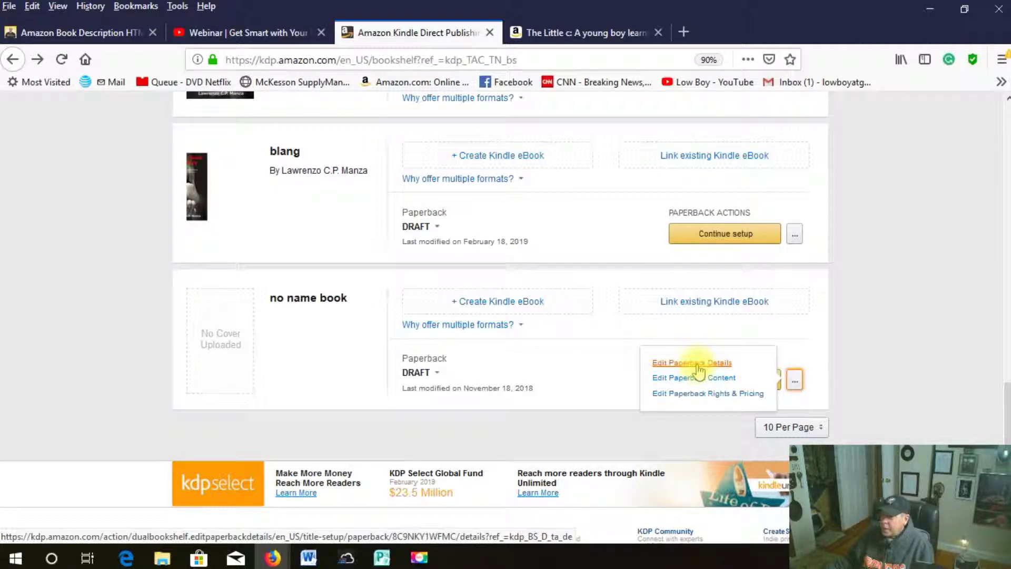
click(698, 365)
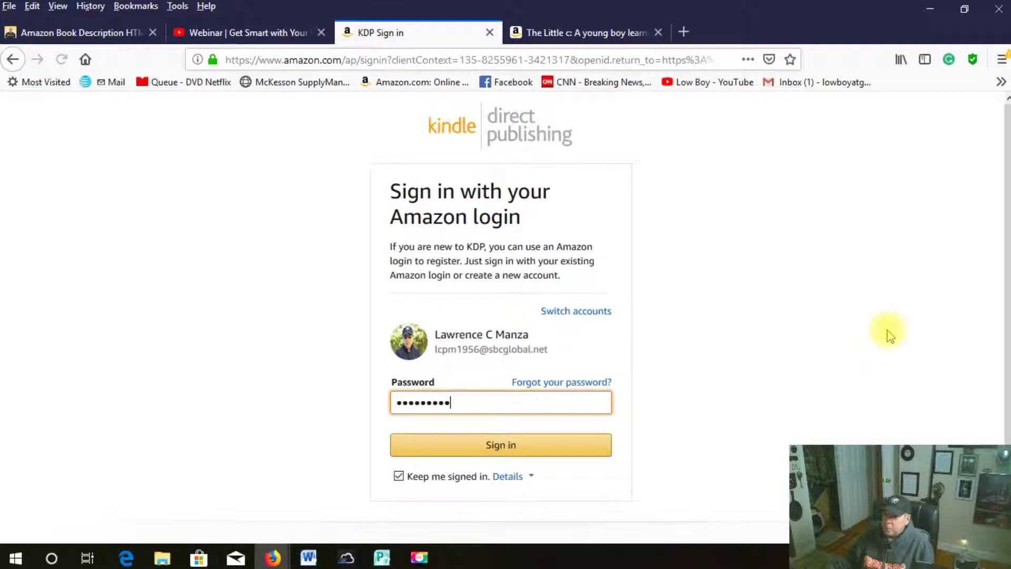
click(489, 446)
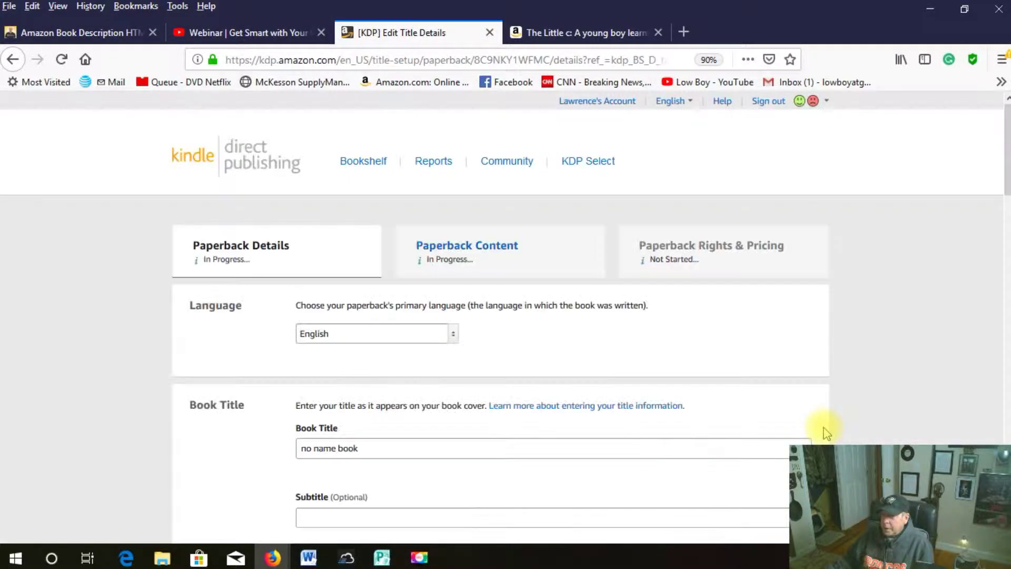
Cut the entire existing text out of the paperback's Description field.
scroll(826, 435, down, 1)
scroll(826, 434, down, 3)
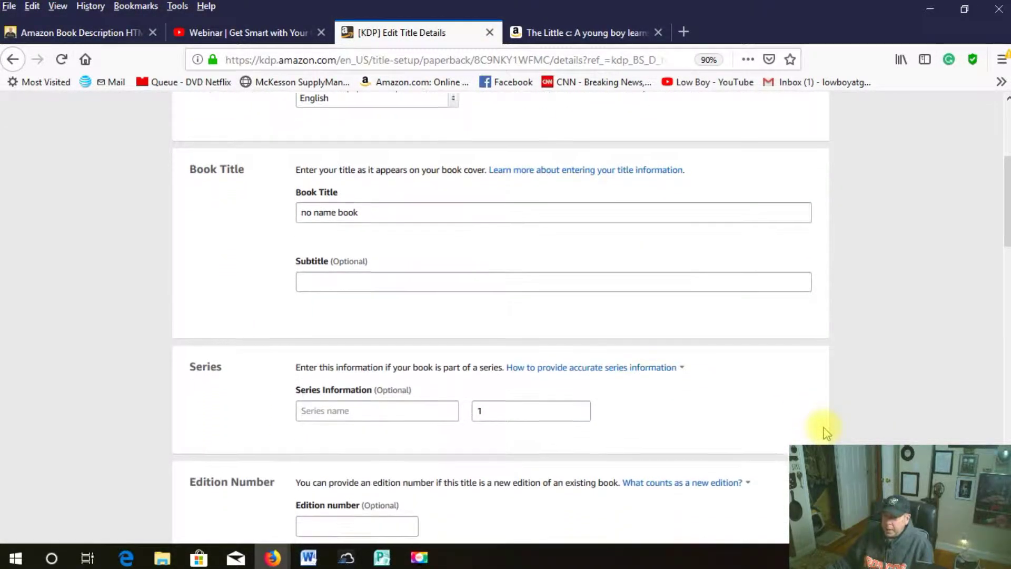
scroll(826, 435, down, 5)
scroll(826, 434, down, 4)
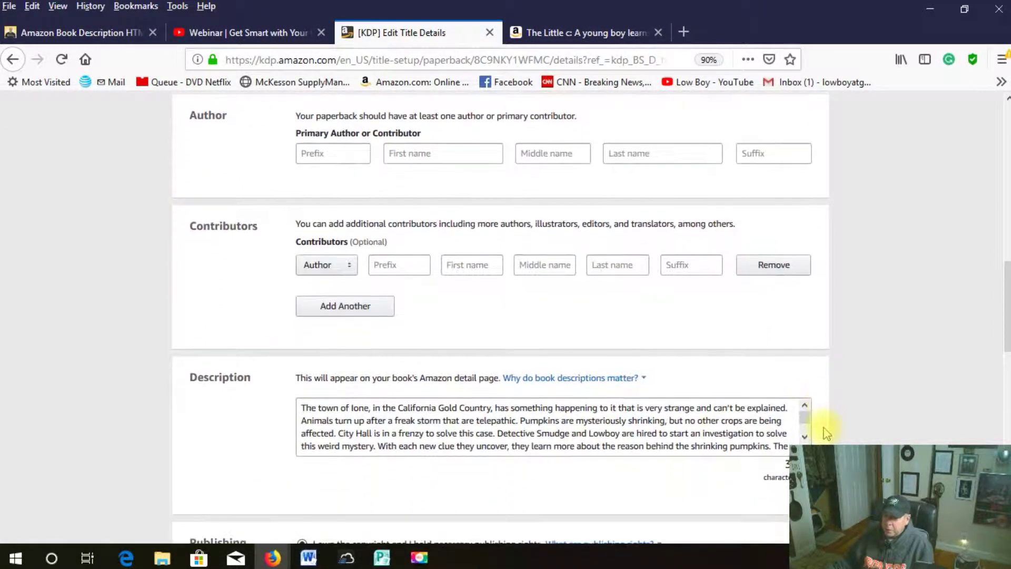
click(302, 409)
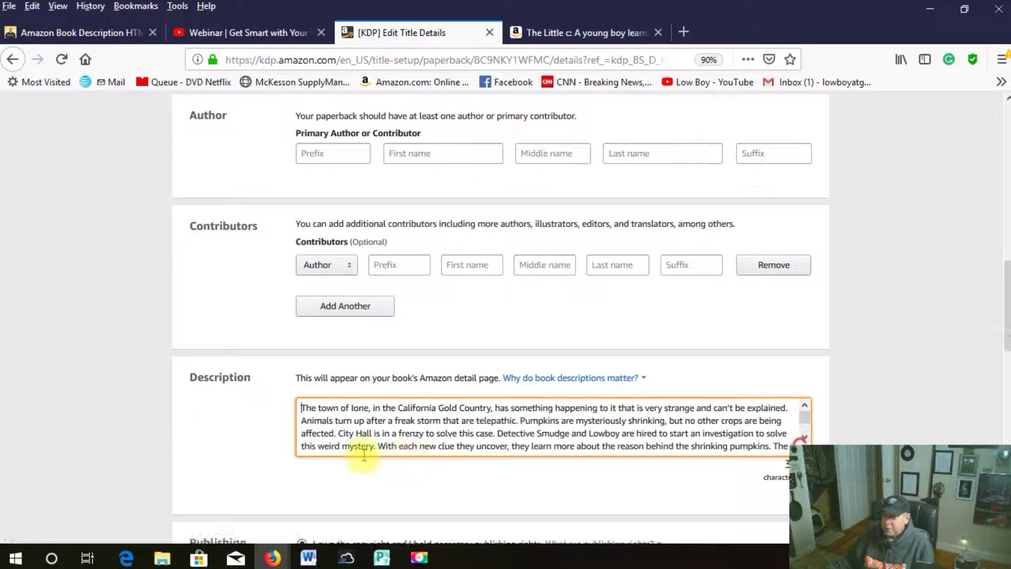
drag(304, 408, 790, 443)
key(ctrl+x)
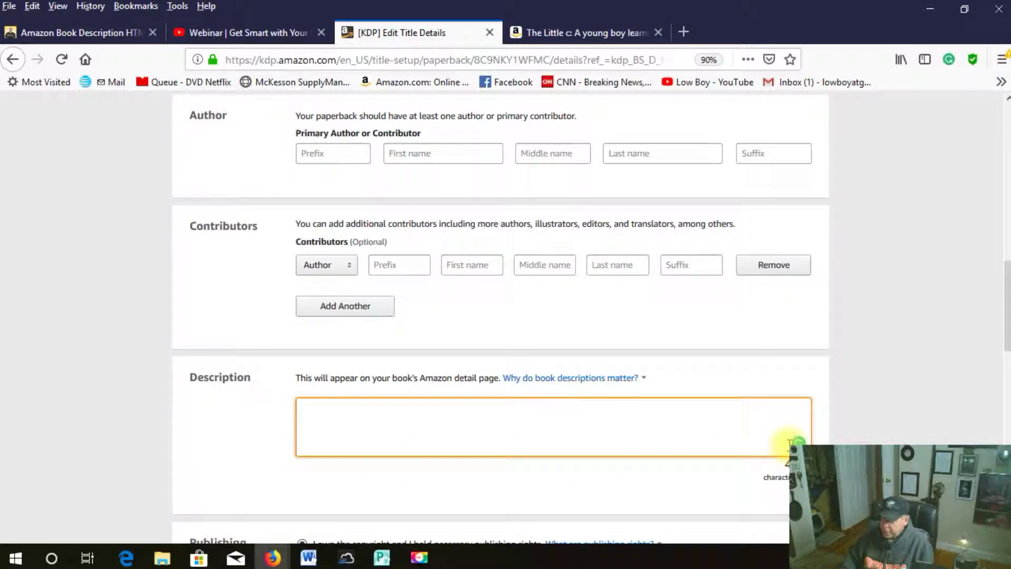
Paste the copied HTML code into the paperback's empty Description field and check it from the h2 headline to the last paragraph tag.
right_click(301, 407)
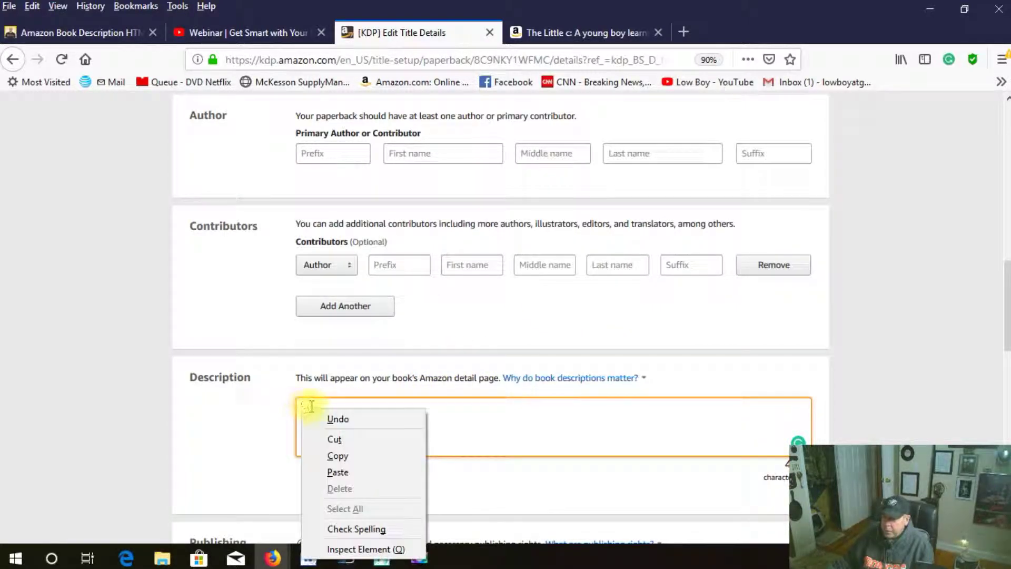
click(338, 473)
scroll(478, 437, up, 5)
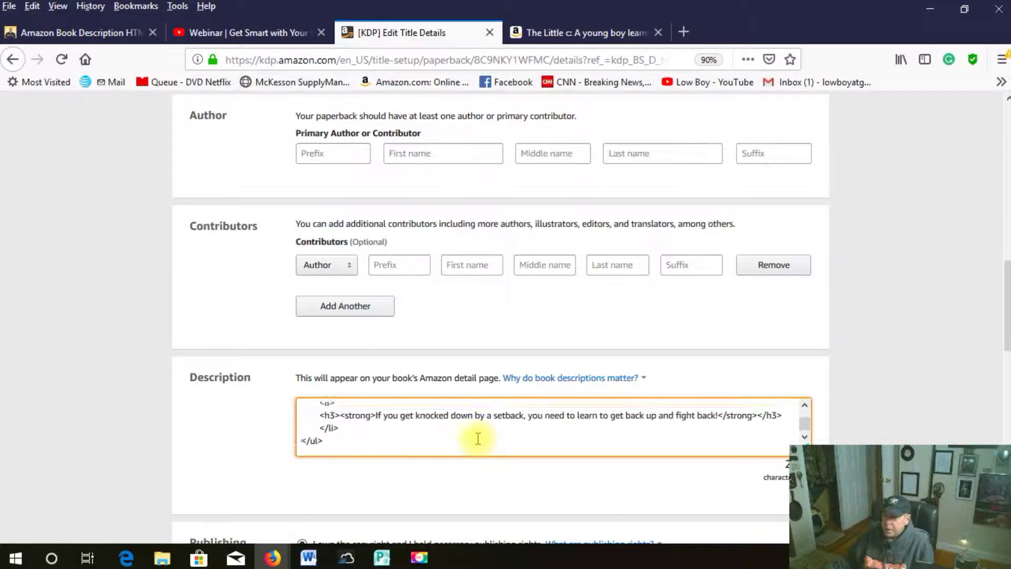
scroll(479, 439, up, 10)
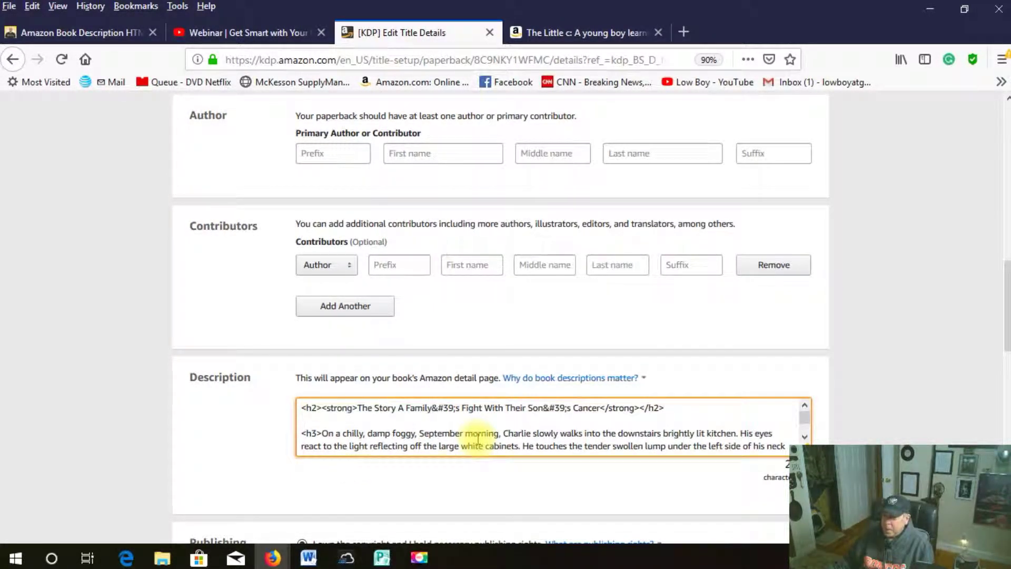
scroll(479, 438, down, 8)
scroll(478, 438, down, 6)
scroll(479, 438, down, 3)
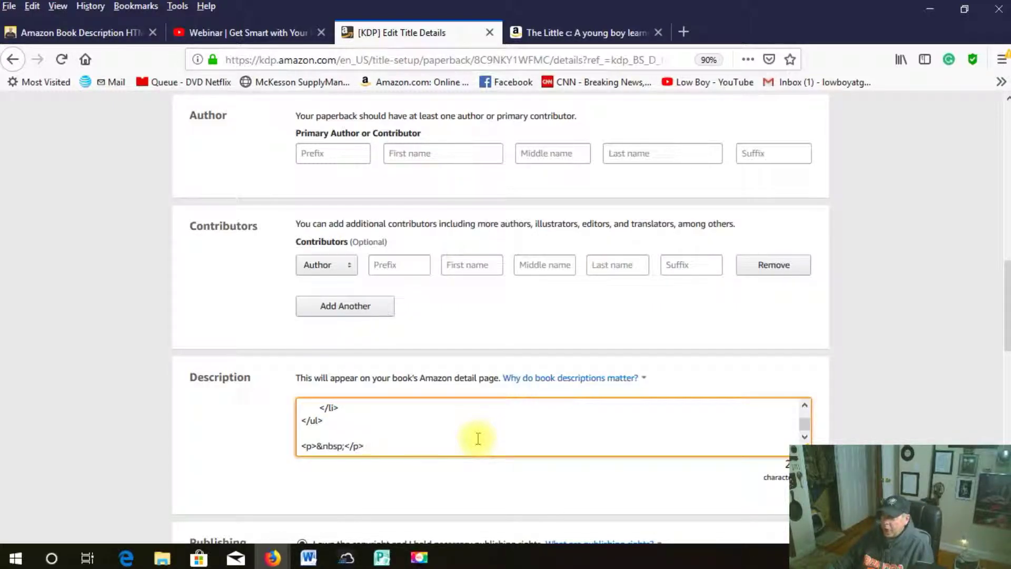
Review the remaining paperback details, from publishing rights, keywords and categories through adult content, and return to the book title and language.
scroll(478, 438, down, 7)
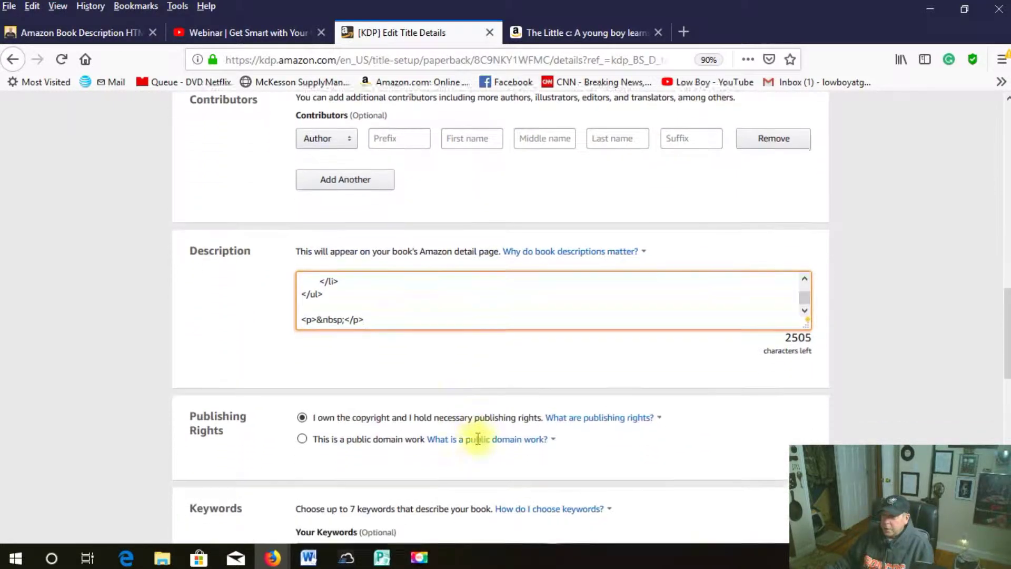
scroll(478, 438, down, 2)
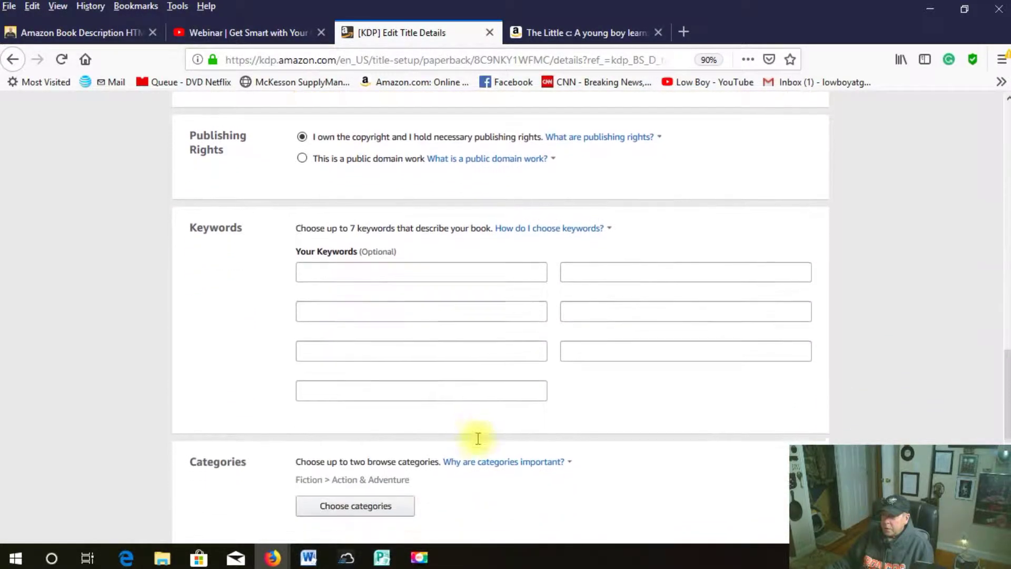
click(477, 442)
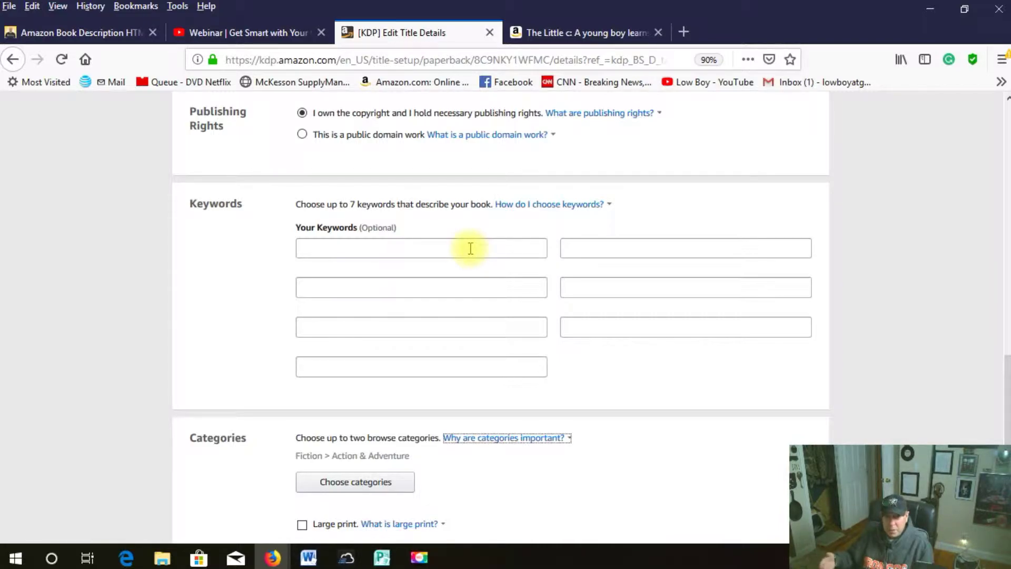
scroll(470, 248, down, 3)
scroll(471, 248, down, 3)
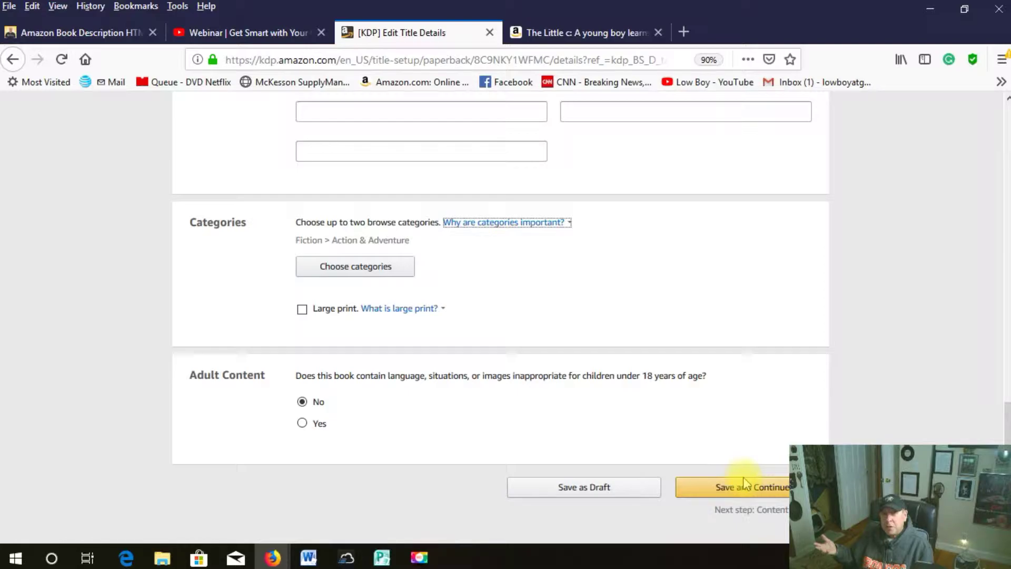
scroll(745, 482, up, 1)
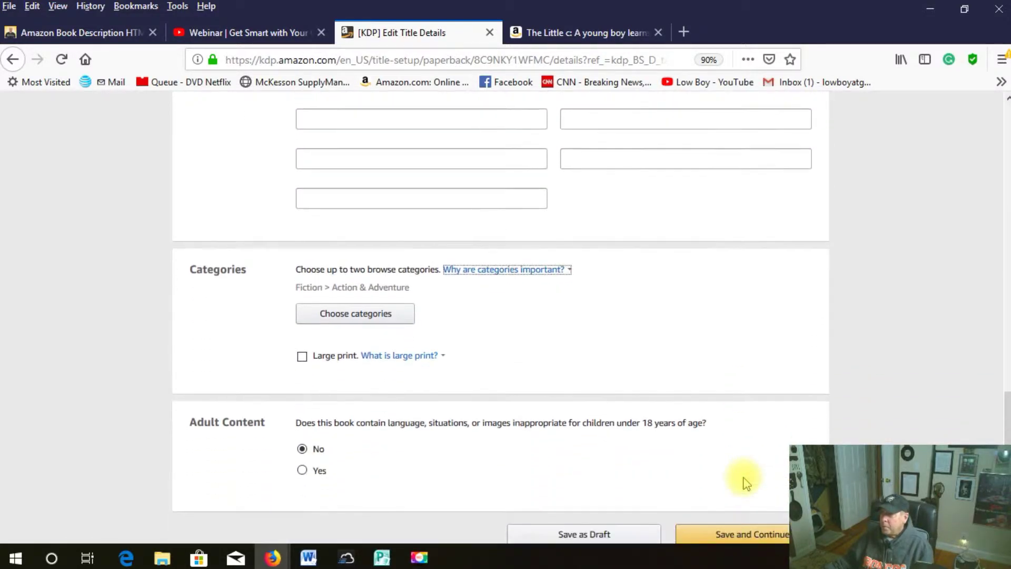
scroll(745, 482, down, 1)
scroll(745, 482, up, 10)
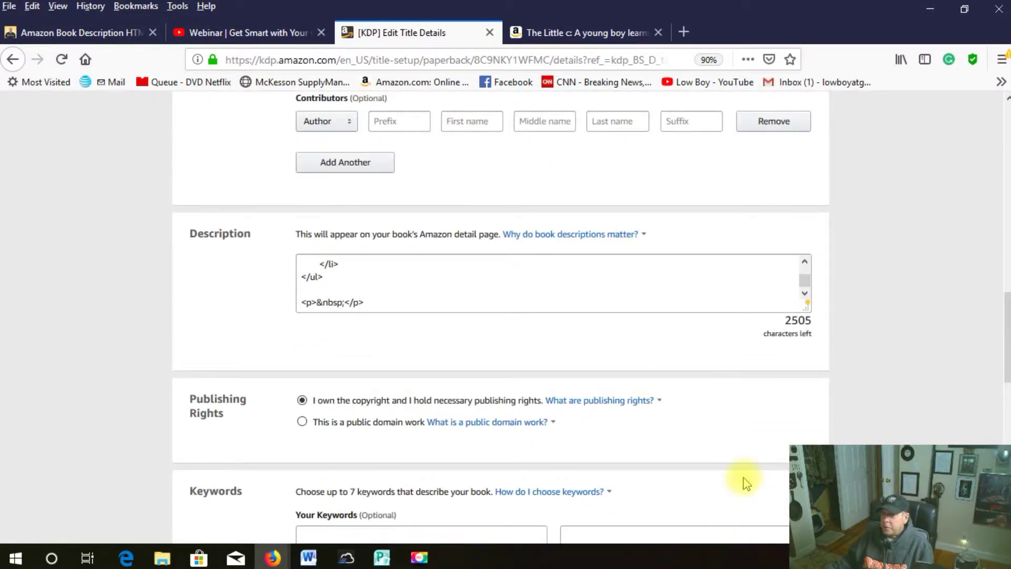
scroll(745, 483, up, 6)
scroll(747, 482, up, 5)
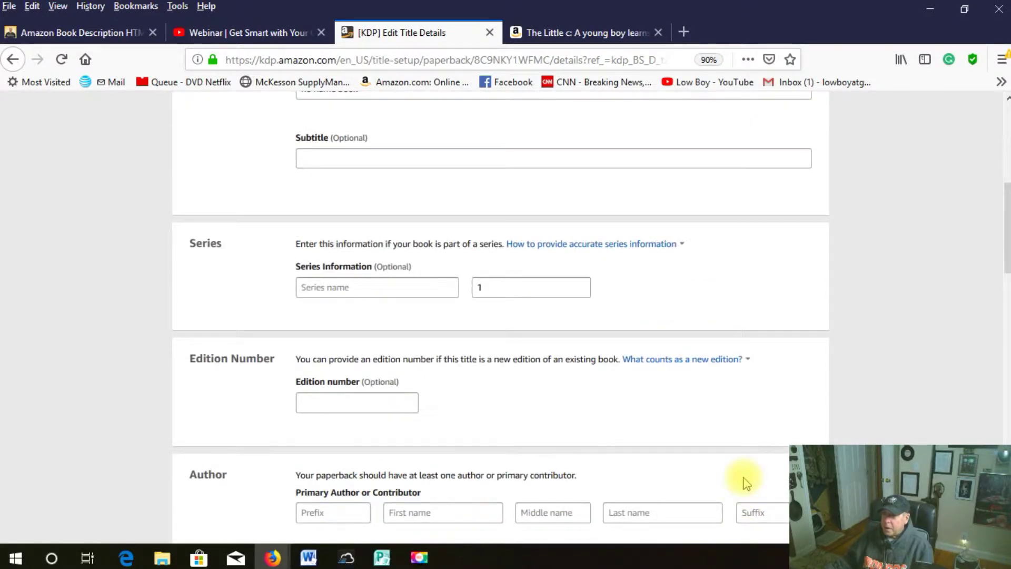
scroll(747, 482, up, 6)
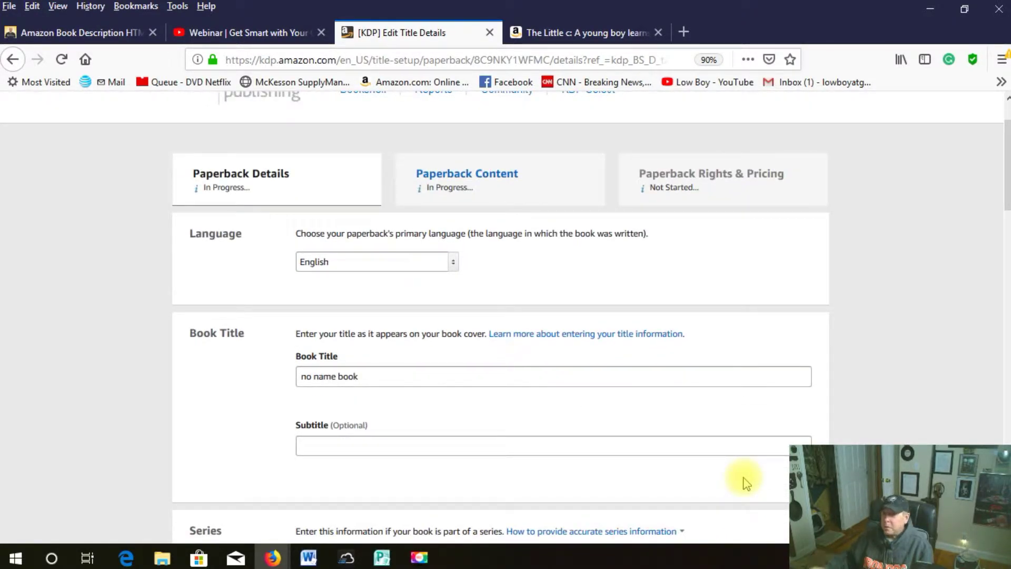
scroll(747, 482, up, 2)
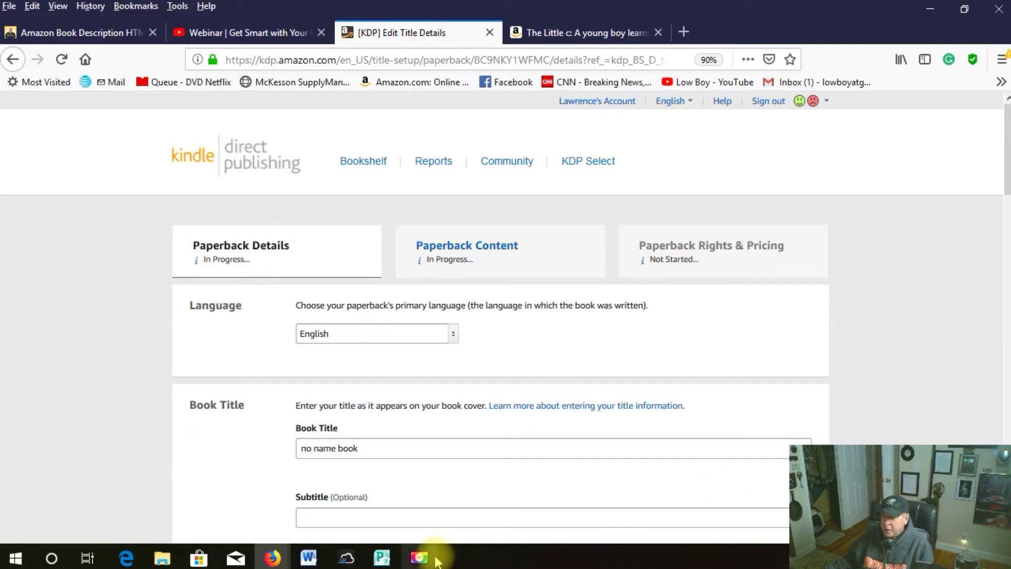
click(417, 557)
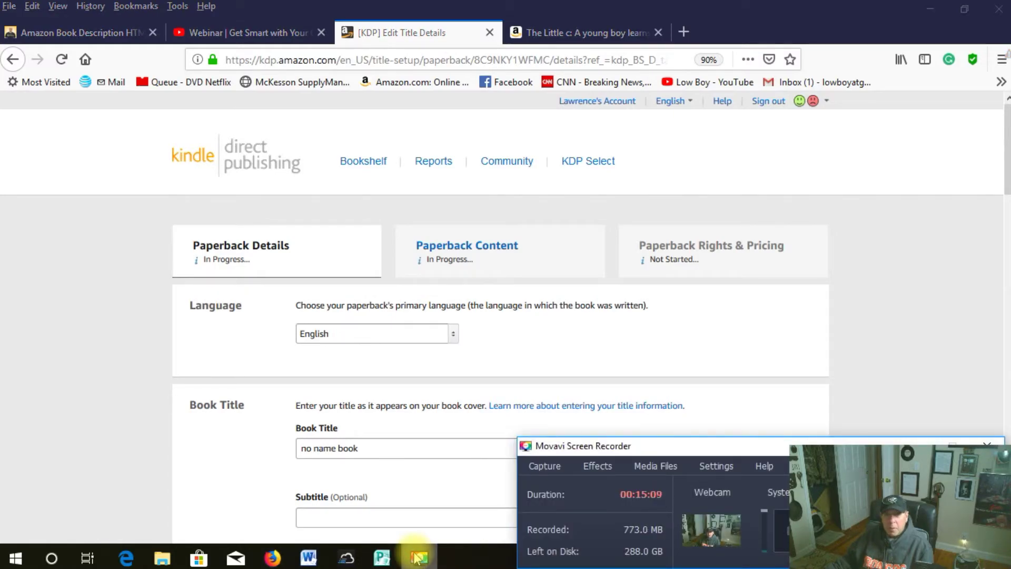